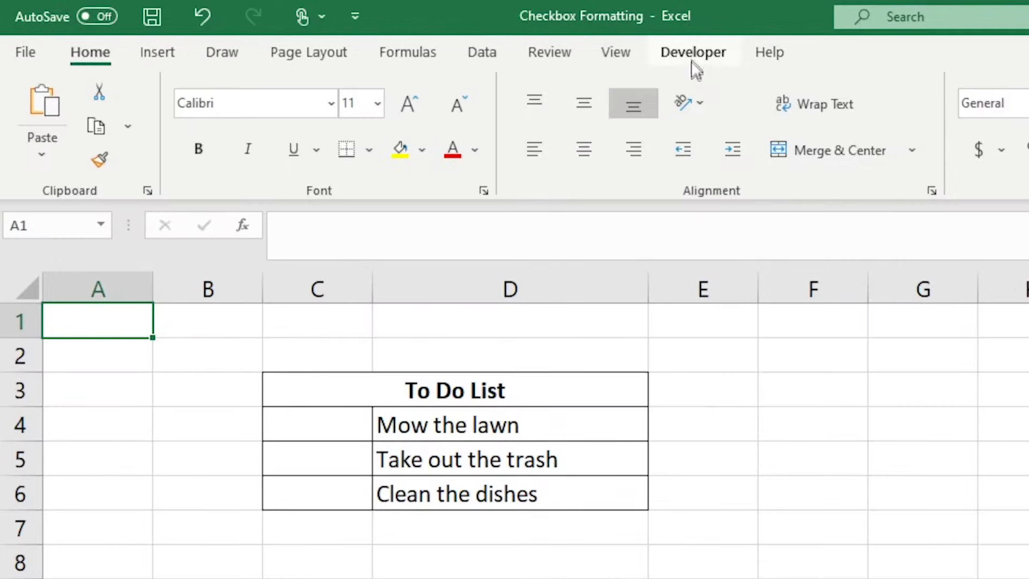
Step: Show the Developer tab's tools for the To Do List sheet
click(346, 28)
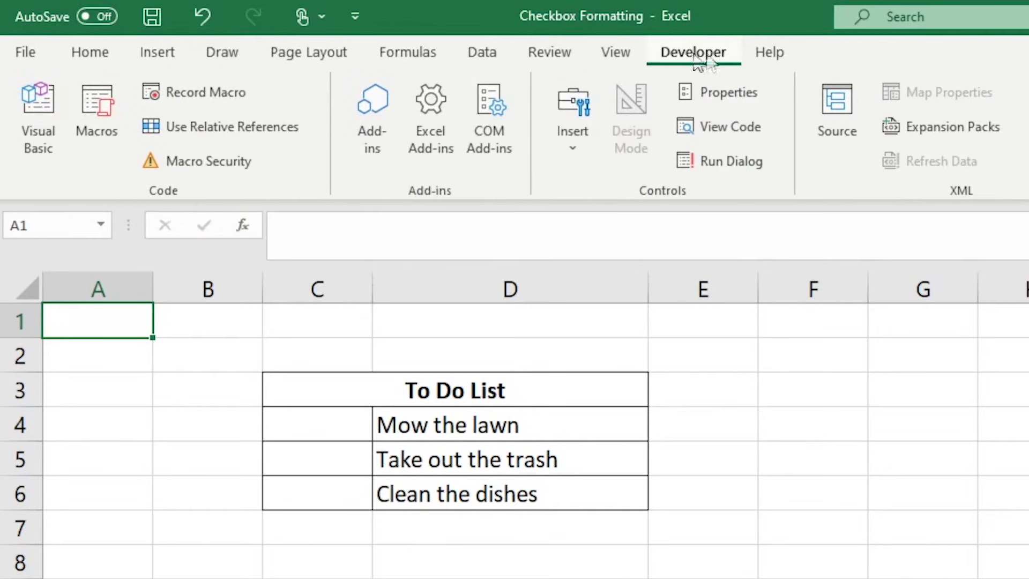
Step: Keep Developer ticked under Main Tabs in the Customize Ribbon options and confirm
click(28, 55)
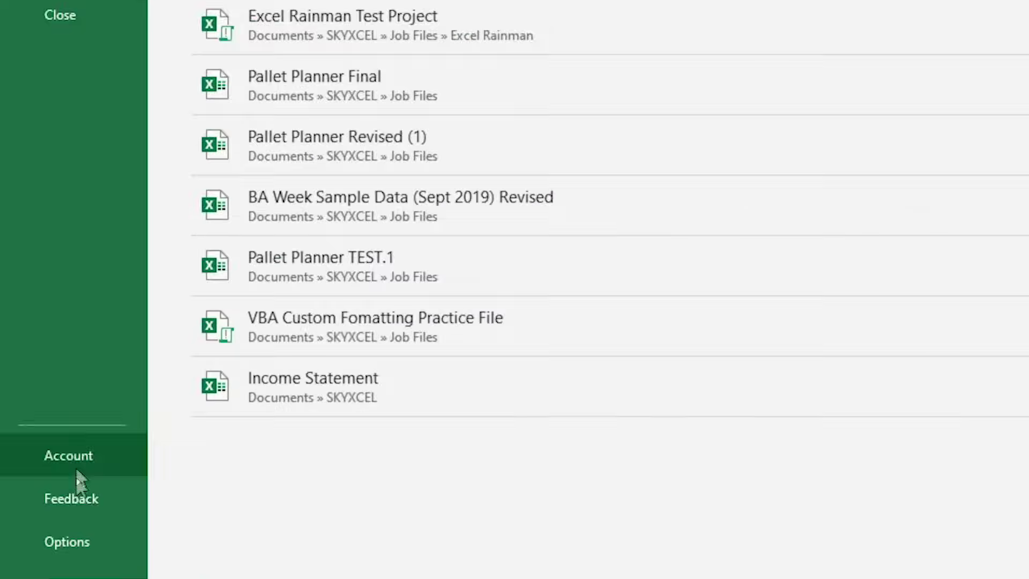
click(78, 557)
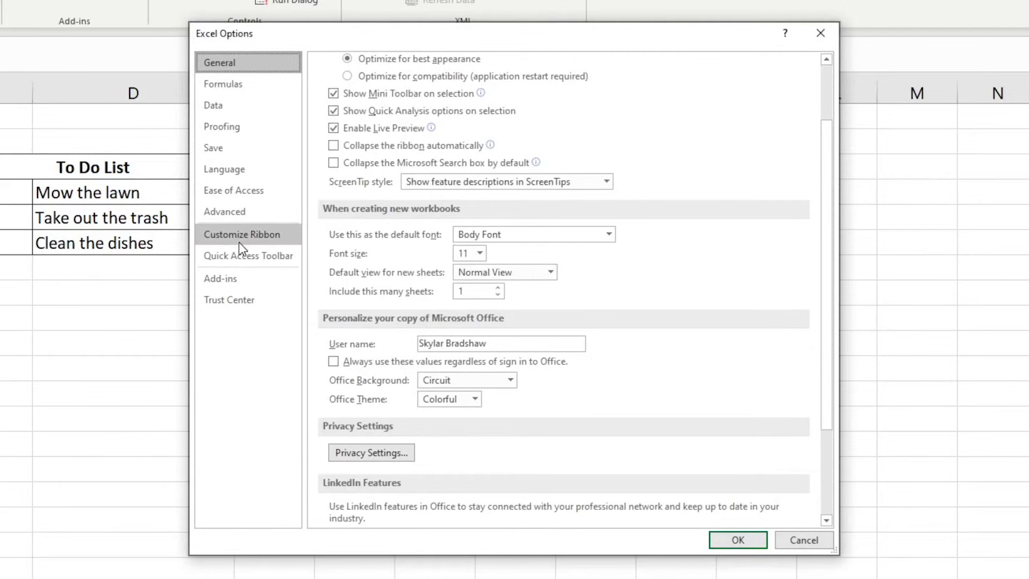
click(241, 242)
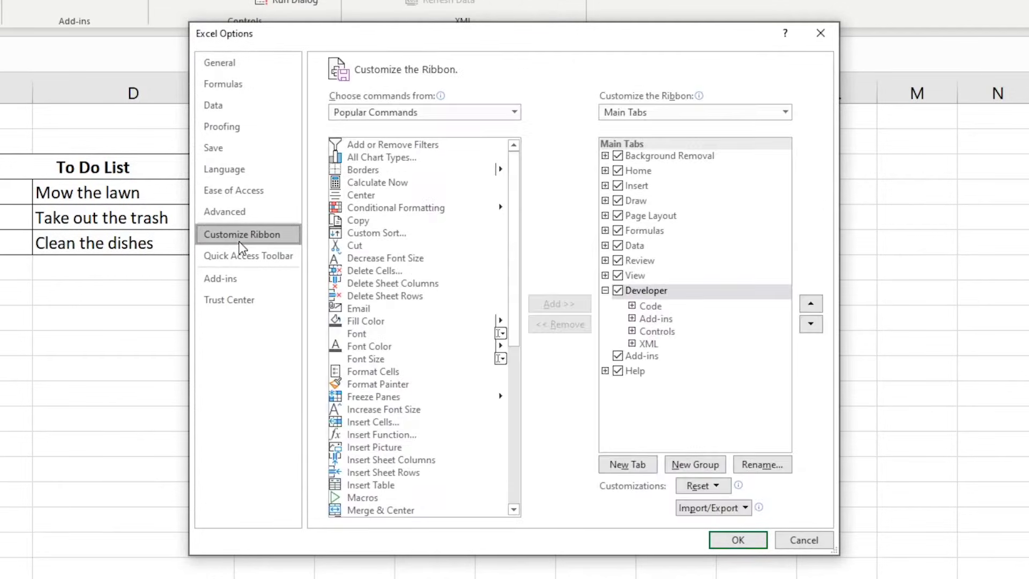
click(617, 290)
click(617, 290)
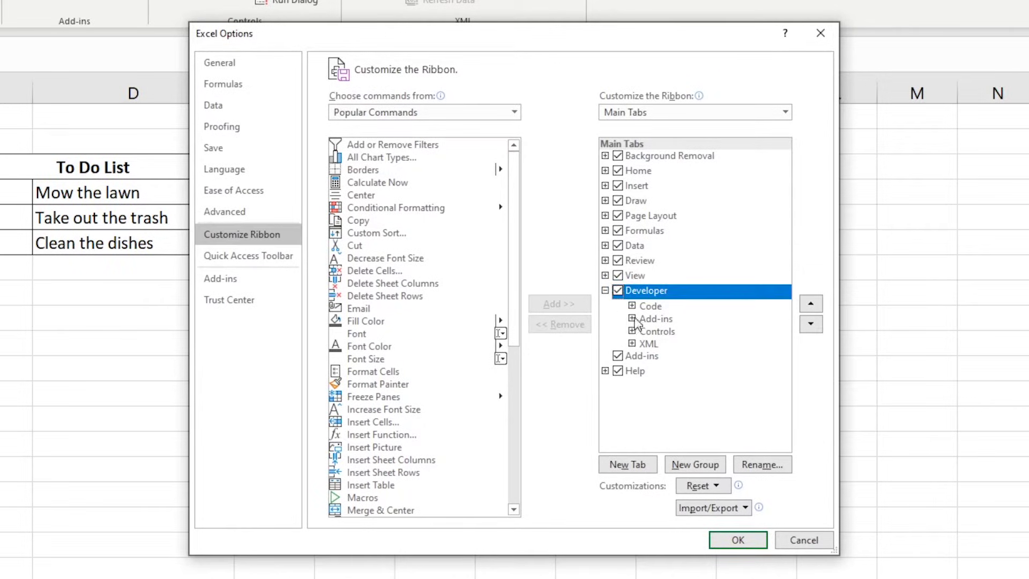
click(729, 540)
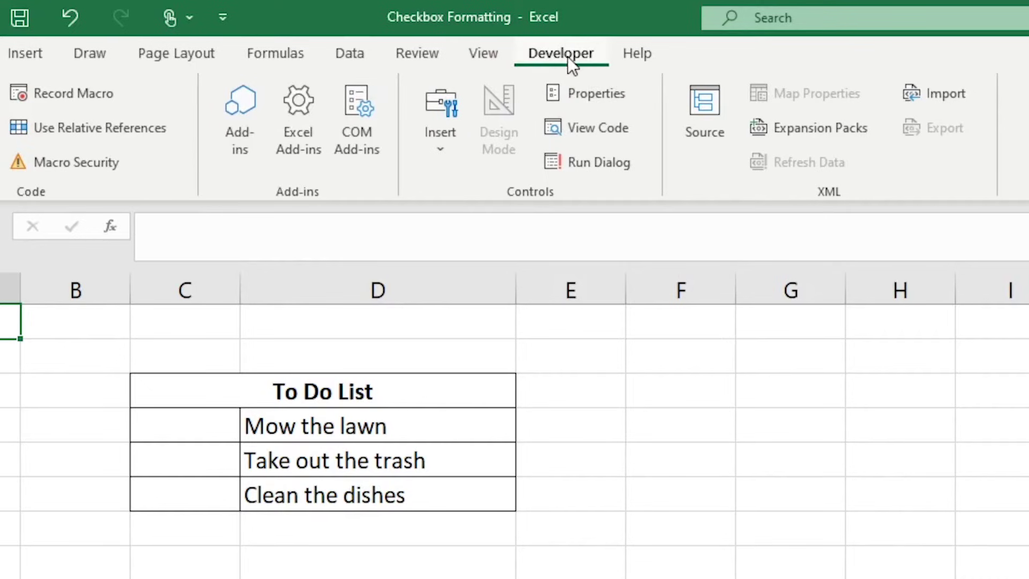
Step: Draw a Form Controls check box in C4, delete its label and narrow it to fit
click(294, 69)
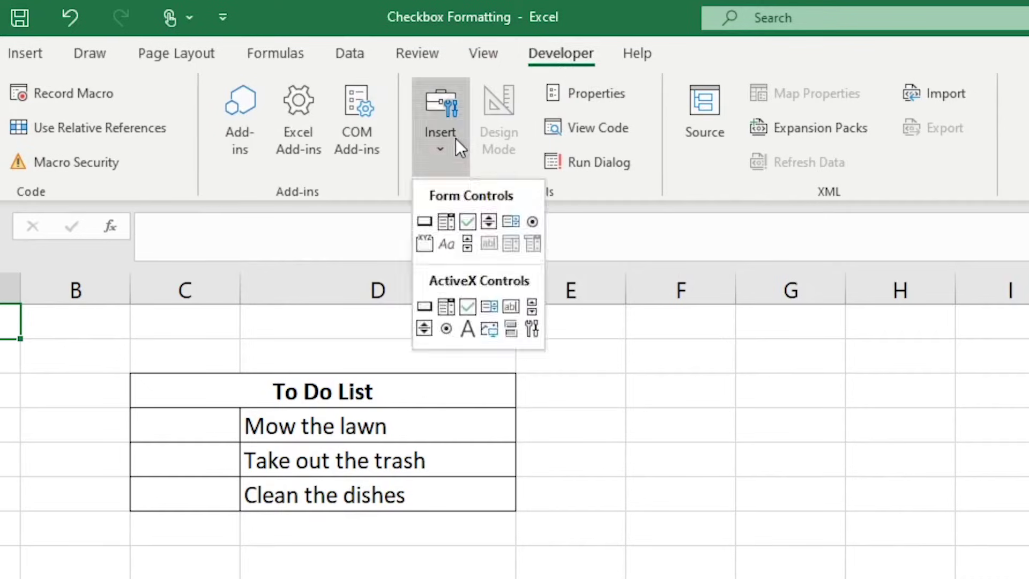
click(466, 218)
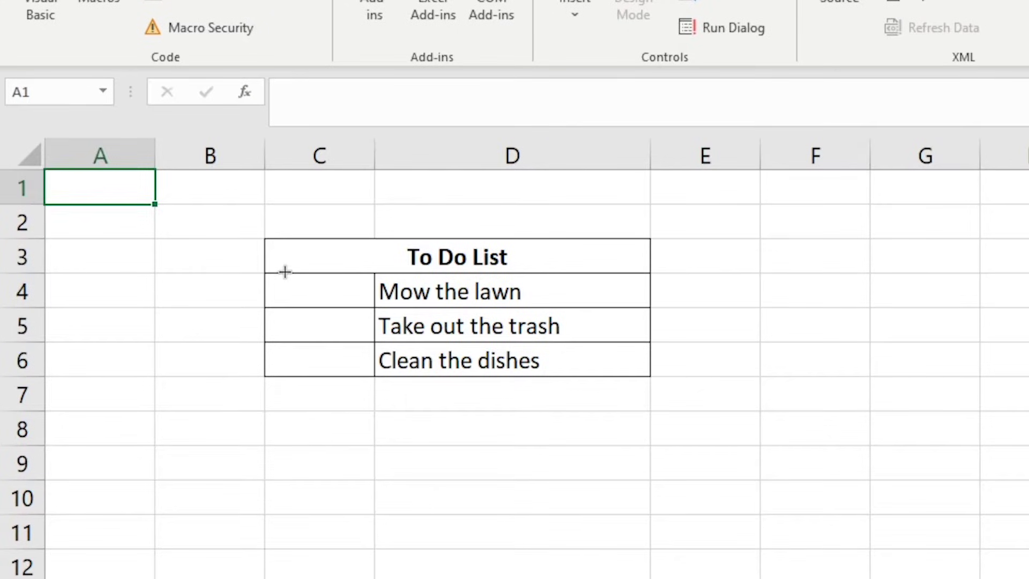
drag(187, 371, 280, 410)
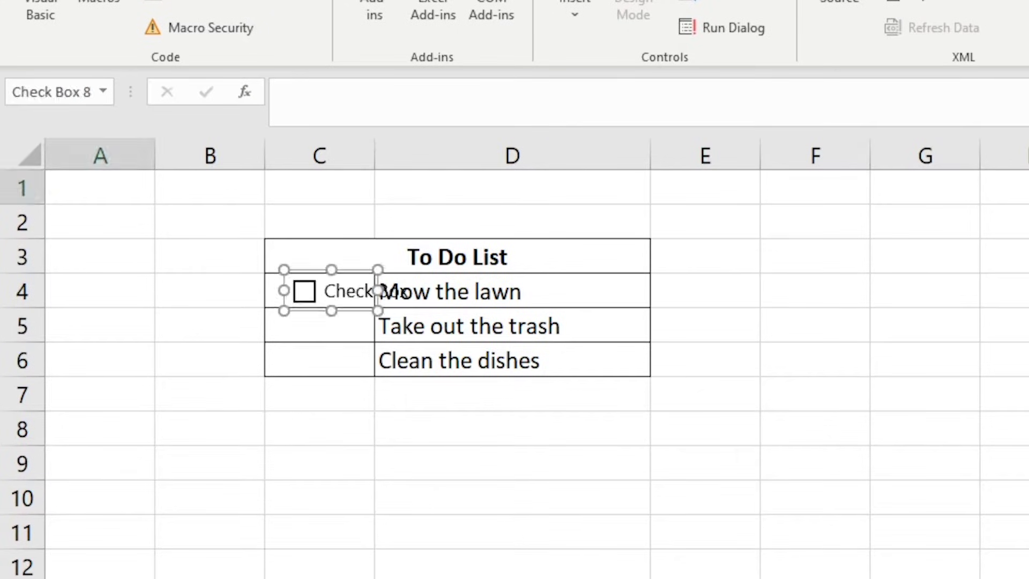
click(370, 300)
key(Delete)
key(Delete)
key(Delete)
key(Delete)
key(Delete)
key(Delete)
key(Delete)
key(Delete)
key(Delete)
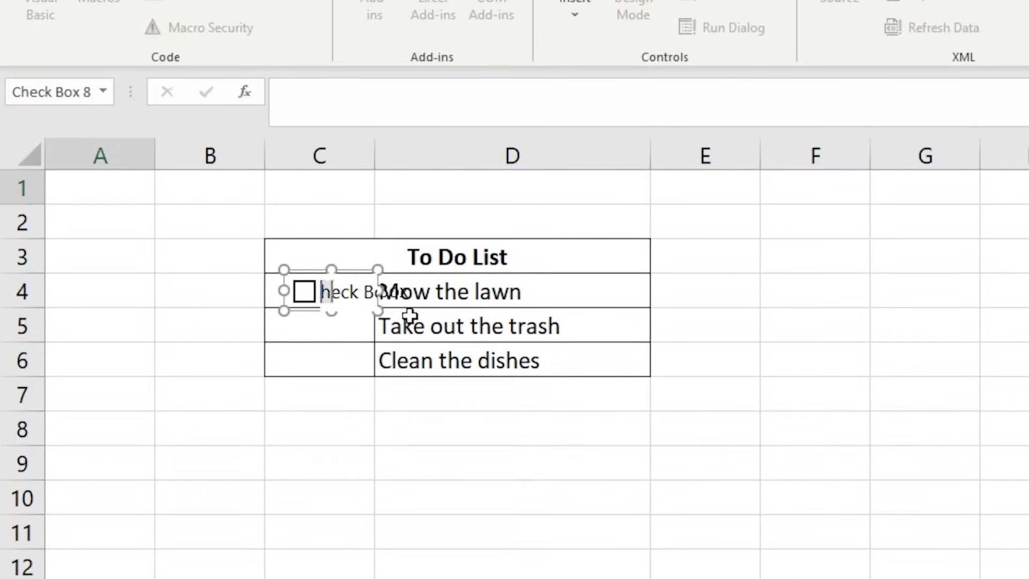
drag(378, 292, 329, 294)
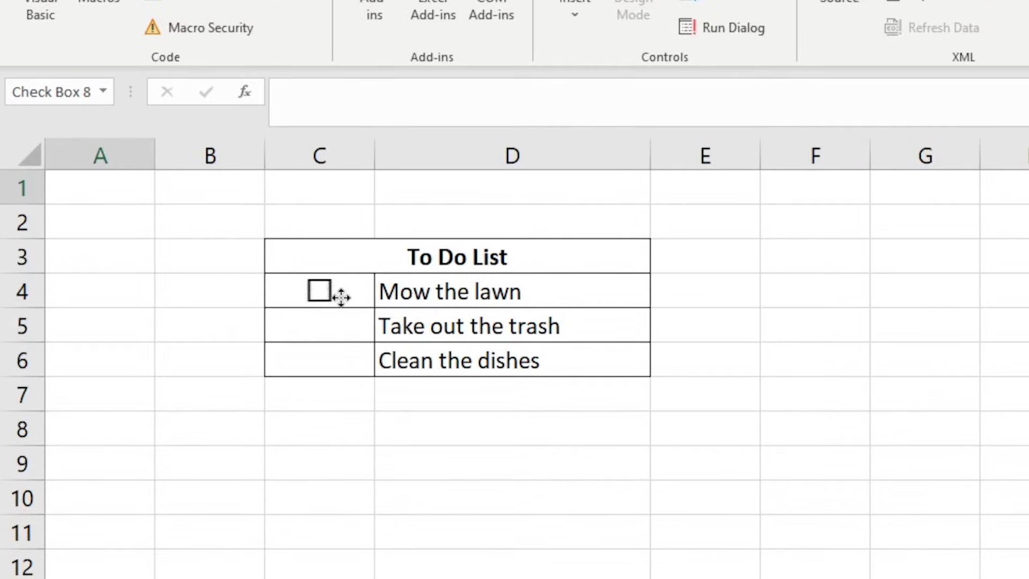
click(341, 296)
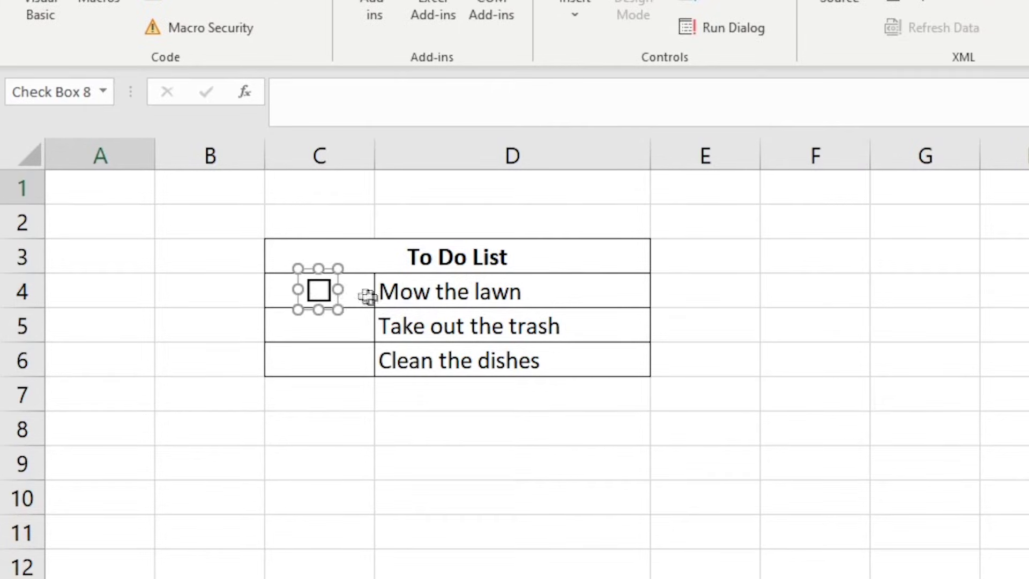
Step: Copy the C4 checkbox down into C5 and C6 with the fill handle
click(364, 295)
drag(375, 320, 369, 364)
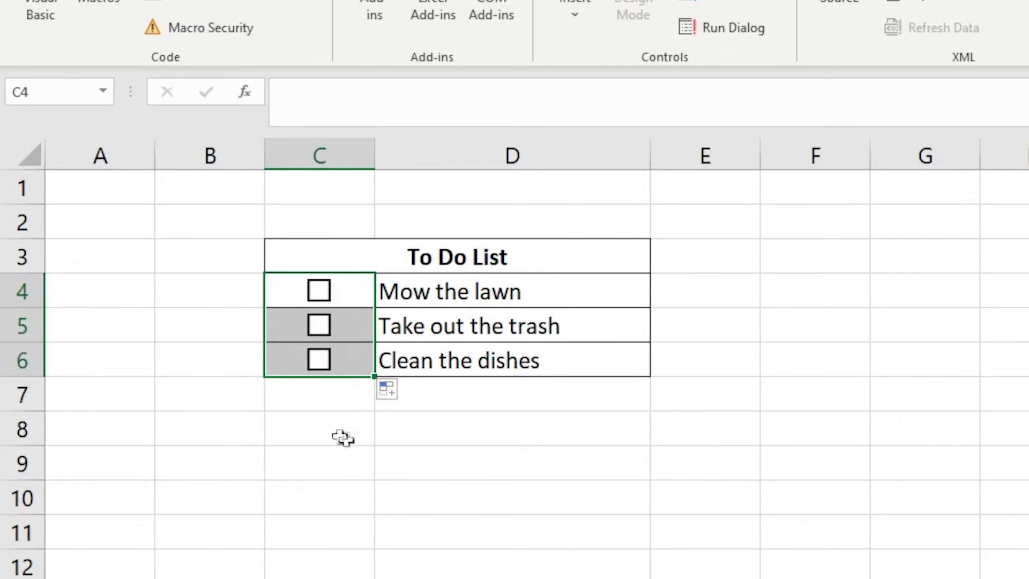
click(328, 429)
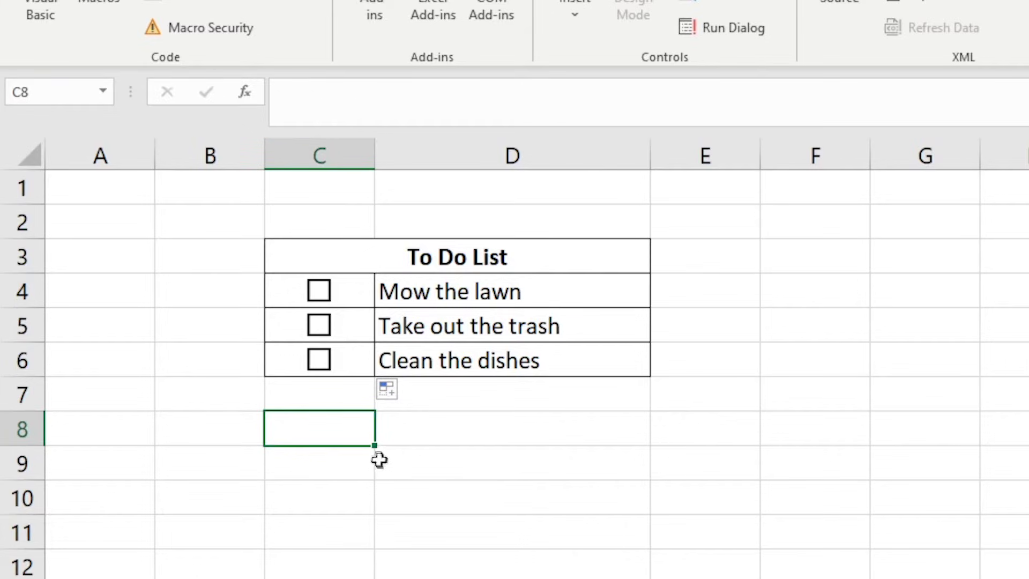
Step: Set the Mow the lawn checkbox's Format Control cell link to $B$4, then tick and untick to test
right_click(322, 293)
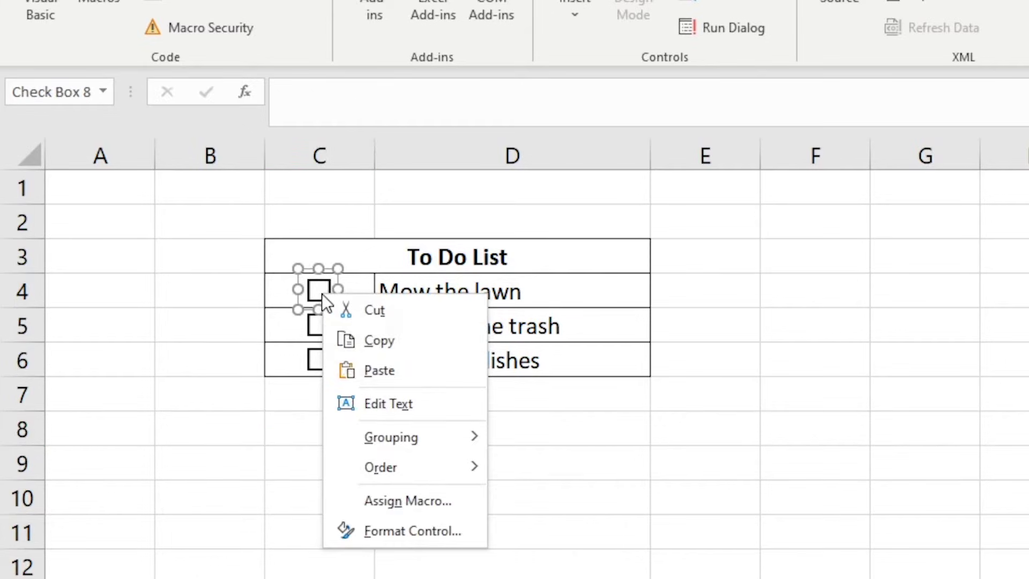
click(388, 528)
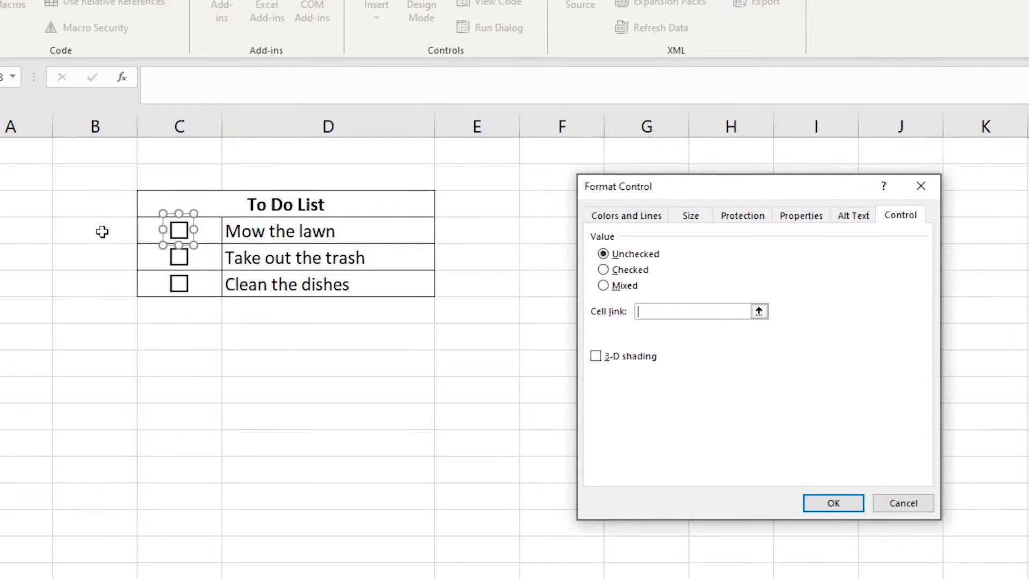
click(102, 231)
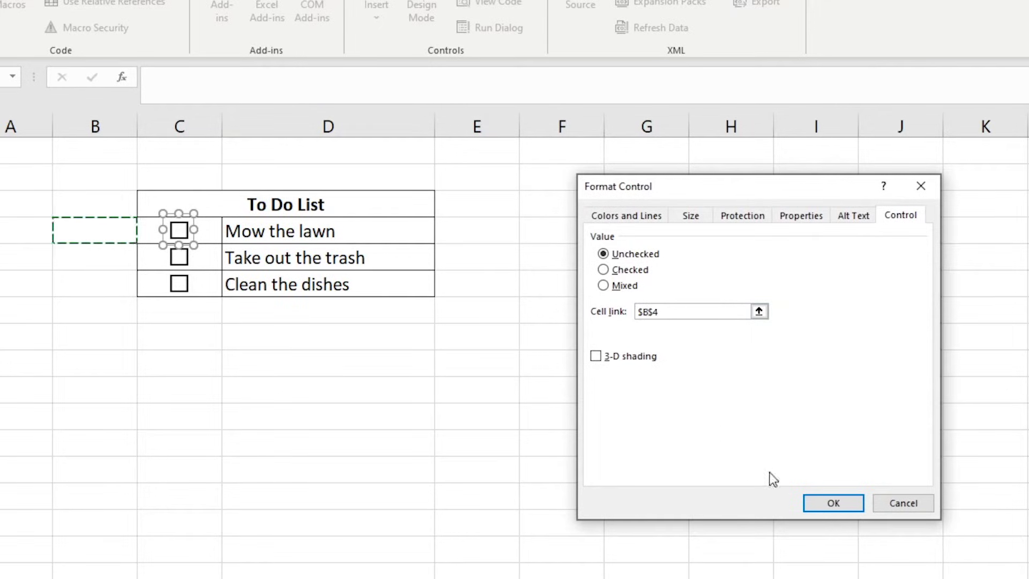
click(818, 501)
click(273, 339)
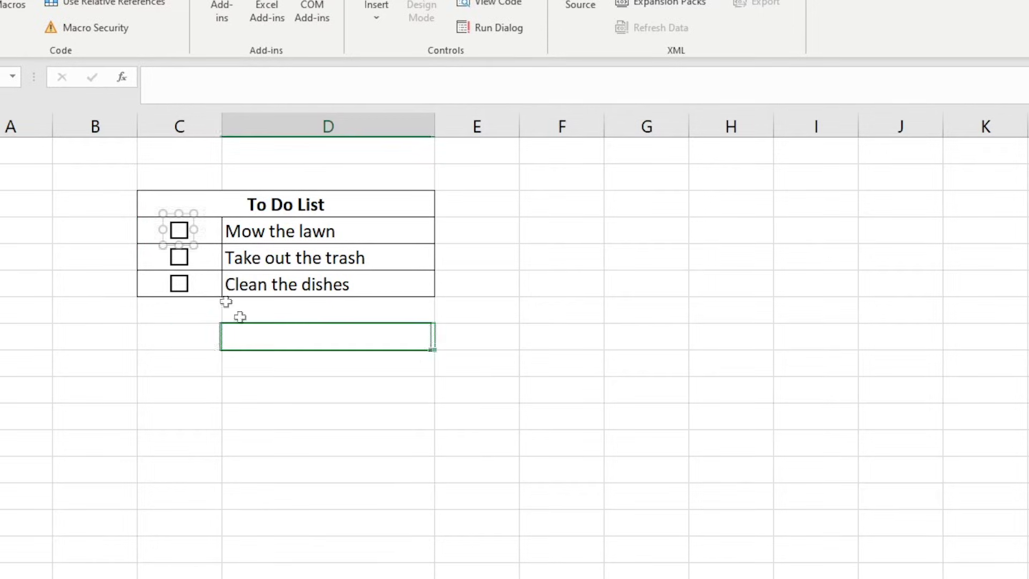
click(182, 233)
click(181, 234)
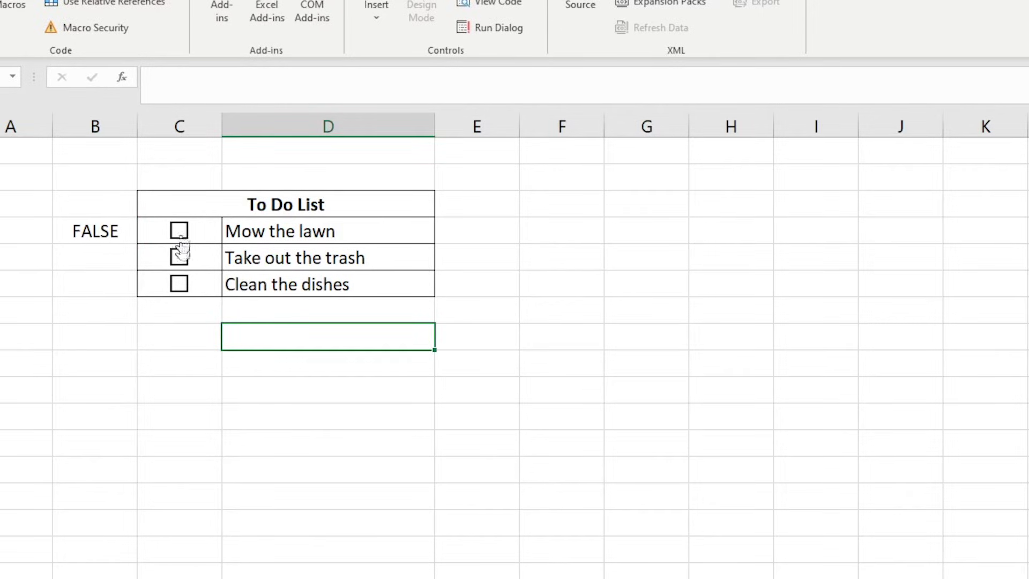
Step: Link the Take out the trash checkbox to B5 by entering =B5 in the formula bar
right_click(179, 258)
click(181, 114)
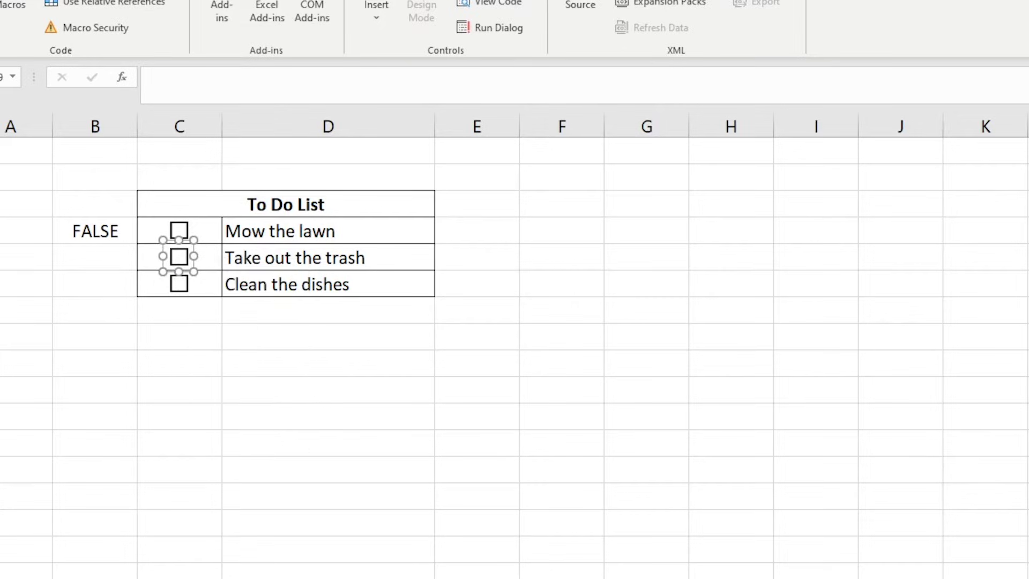
click(153, 77)
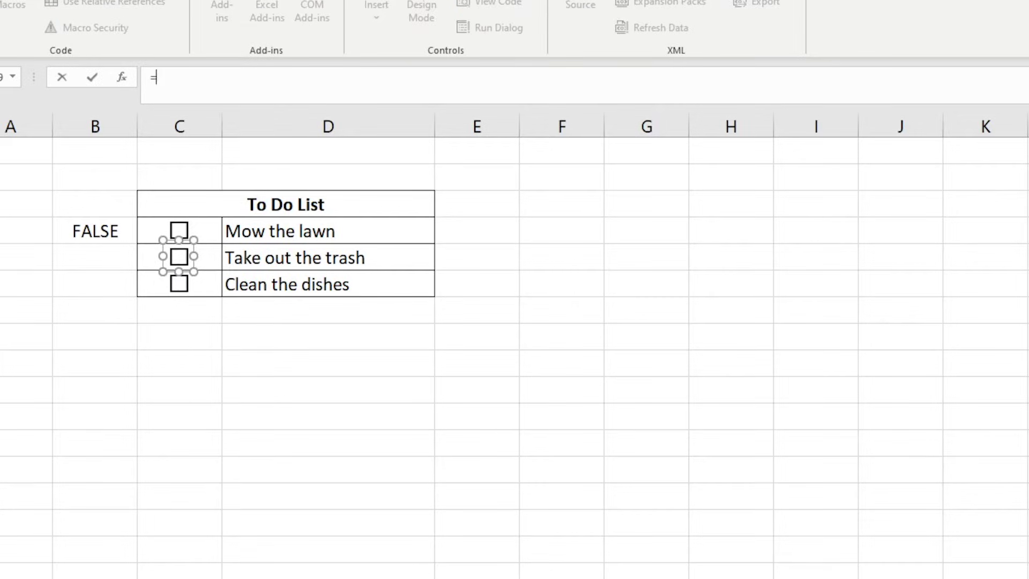
click(116, 256)
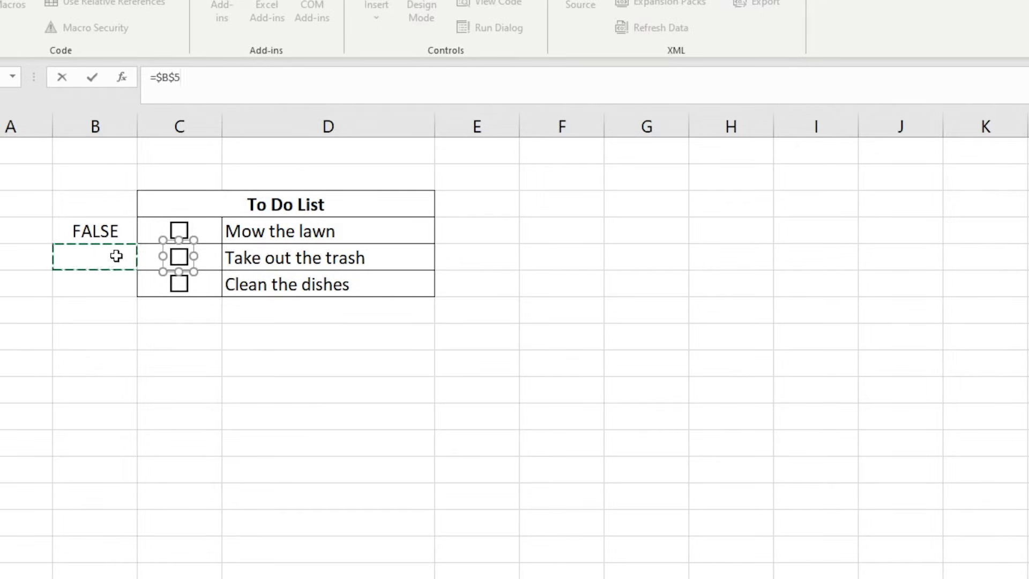
key(Return)
Step: Tick and untick the row-5 checkbox to confirm B5 returns to FALSE
click(184, 308)
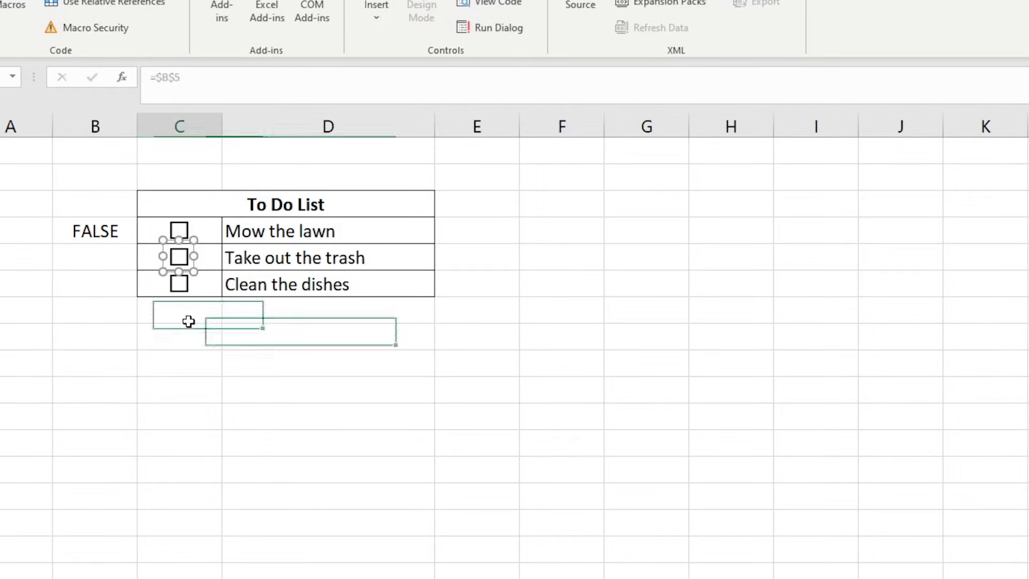
click(178, 258)
click(178, 259)
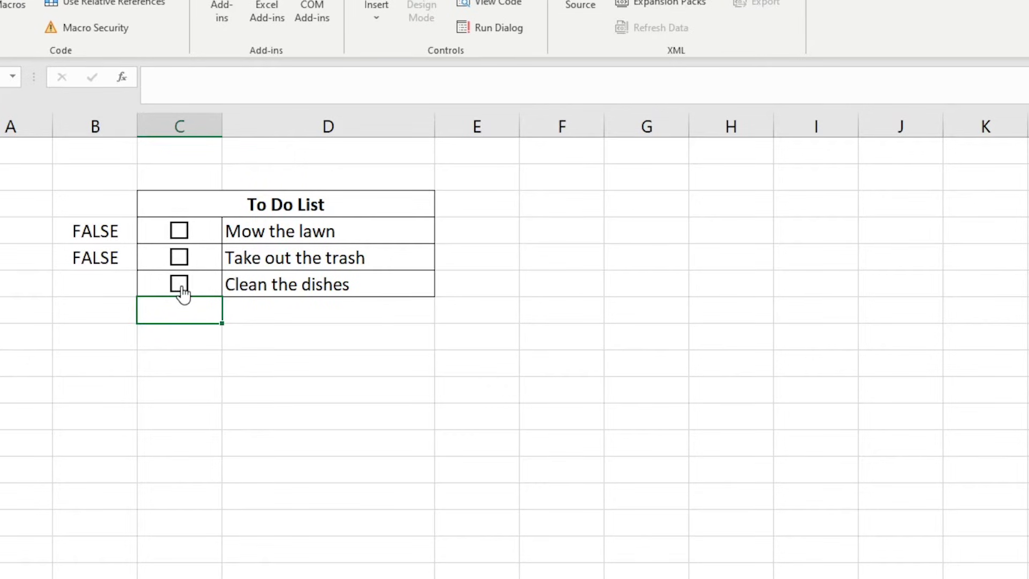
right_click(182, 289)
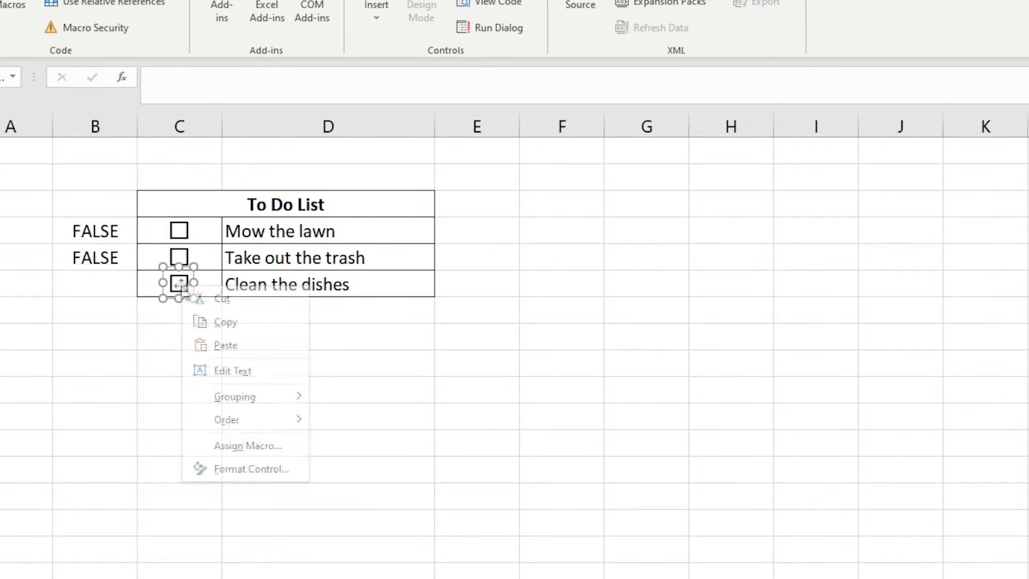
Step: Set the Clean the dishes checkbox's cell link to B6, then tick and untick it to test
click(260, 469)
click(637, 317)
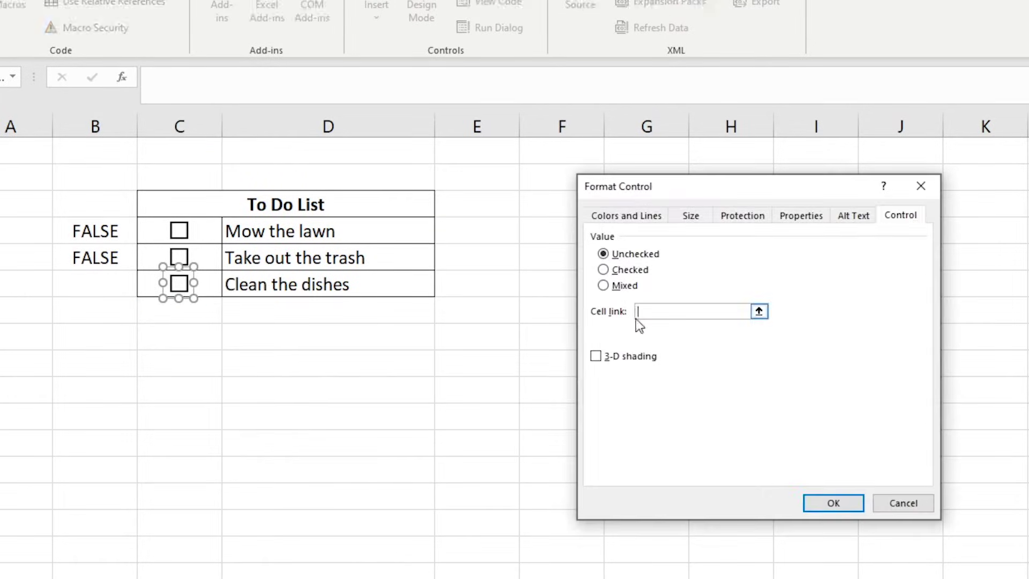
click(94, 285)
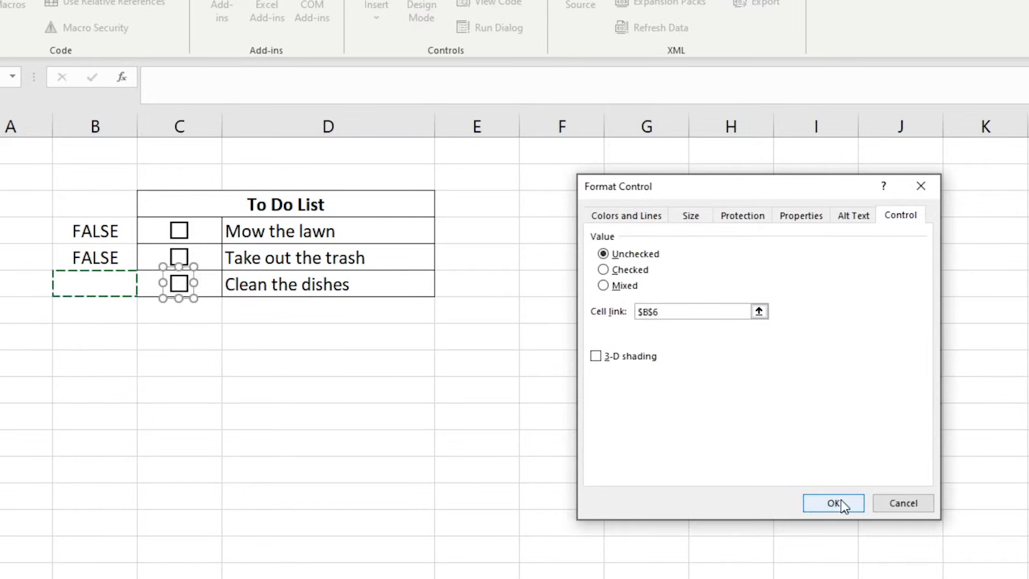
click(833, 502)
click(217, 390)
click(179, 286)
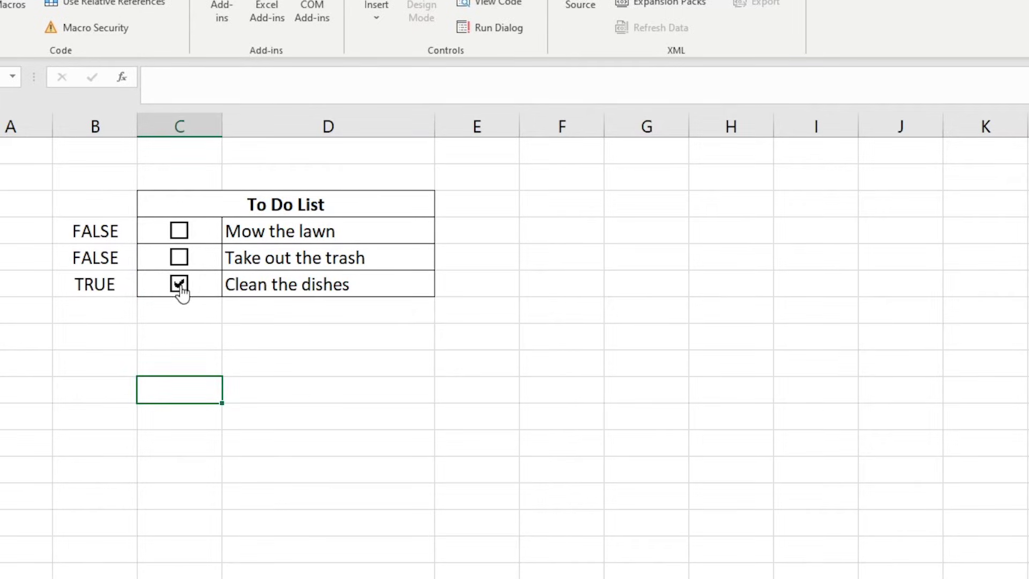
click(180, 287)
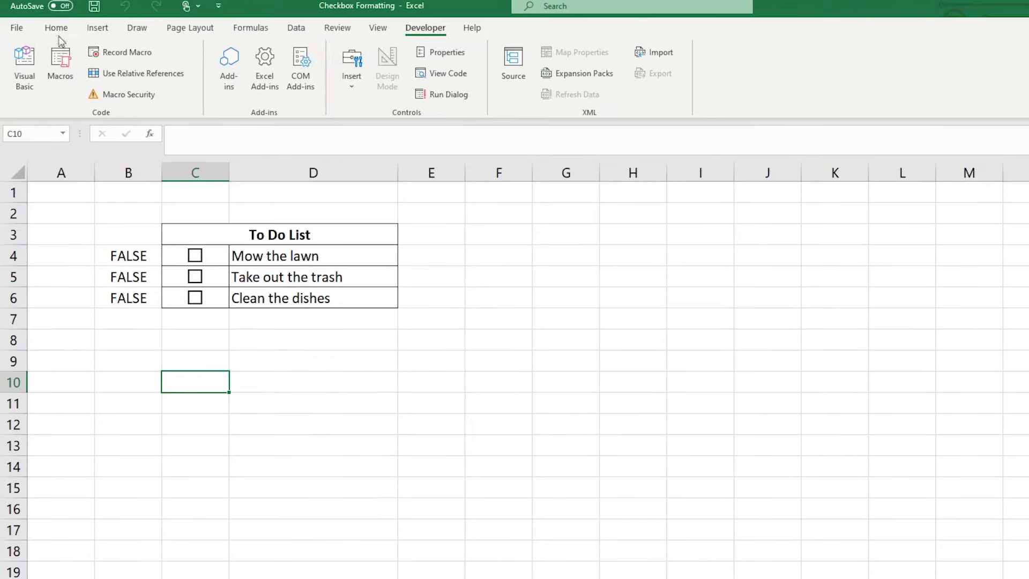
Step: Give cells C4:C6 a red fill from Standard Colors on the Home tab
click(56, 27)
drag(224, 249, 214, 296)
click(259, 87)
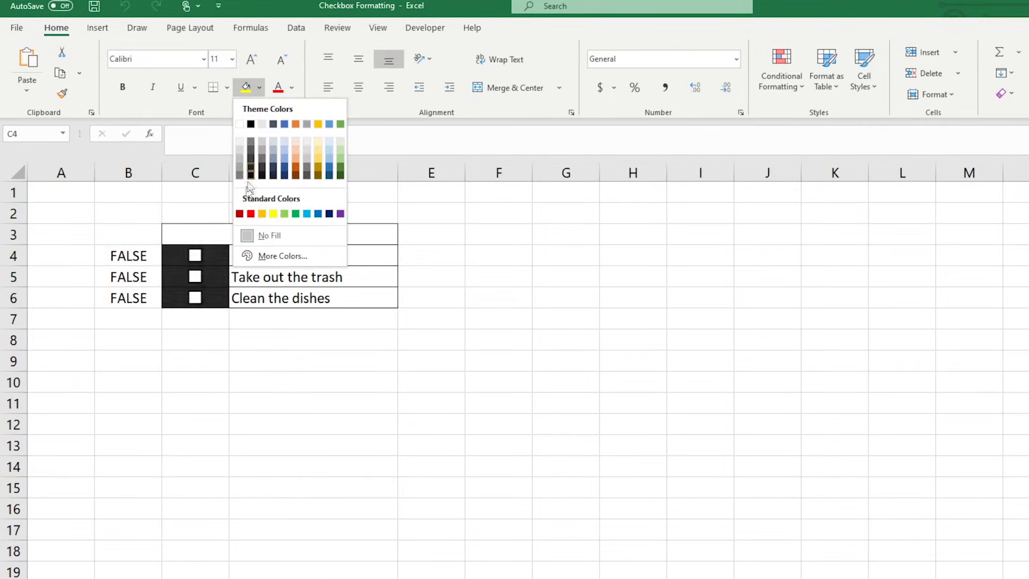
click(251, 213)
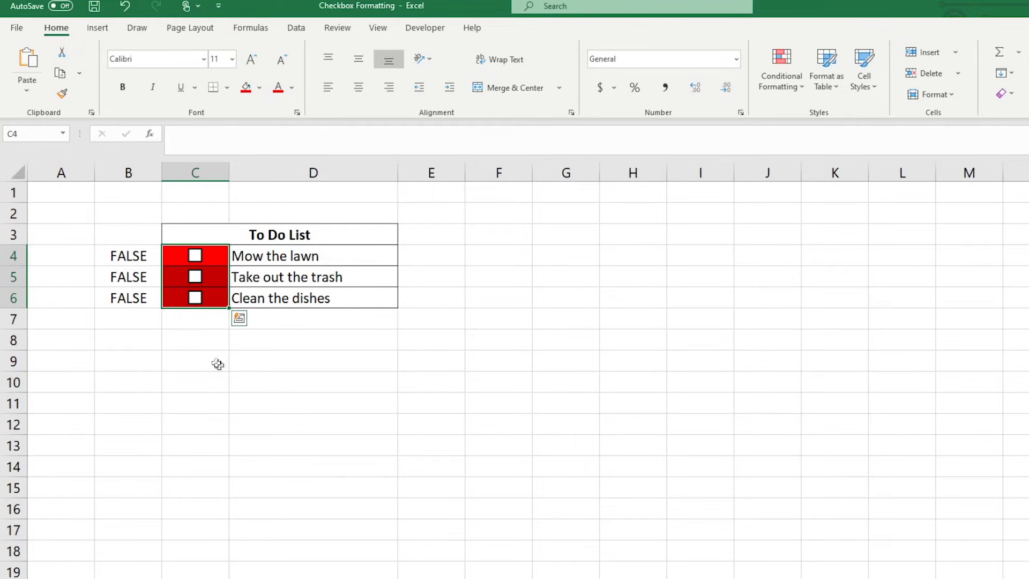
click(207, 340)
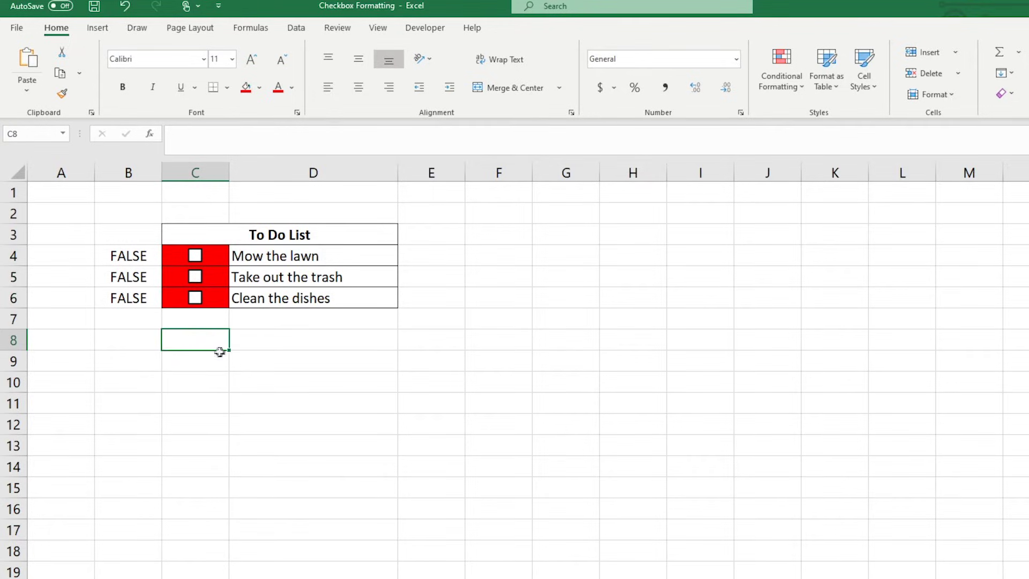
click(219, 254)
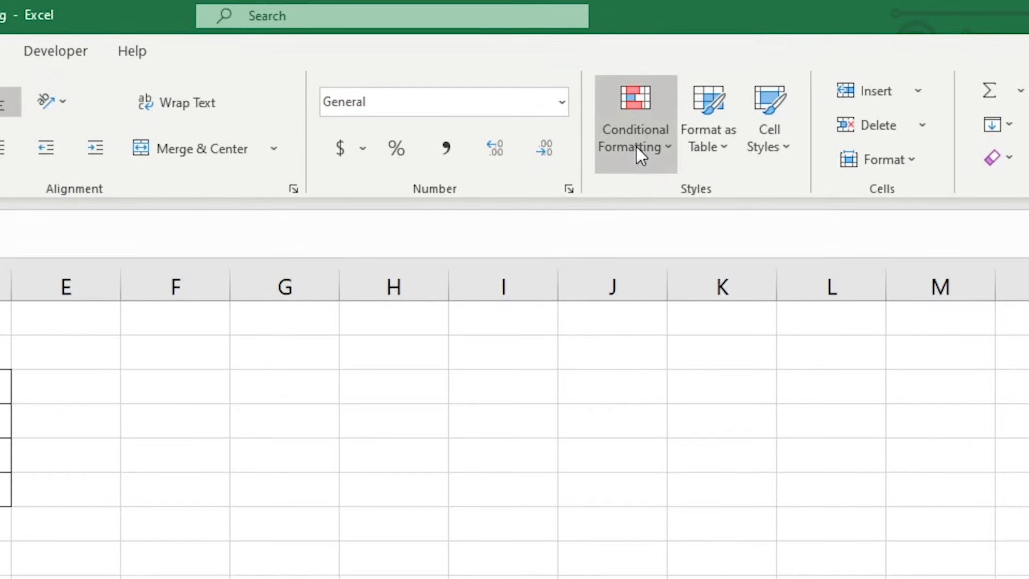
Step: Start a new formula-based conditional formatting rule for C4 with =$B$4=true
click(636, 146)
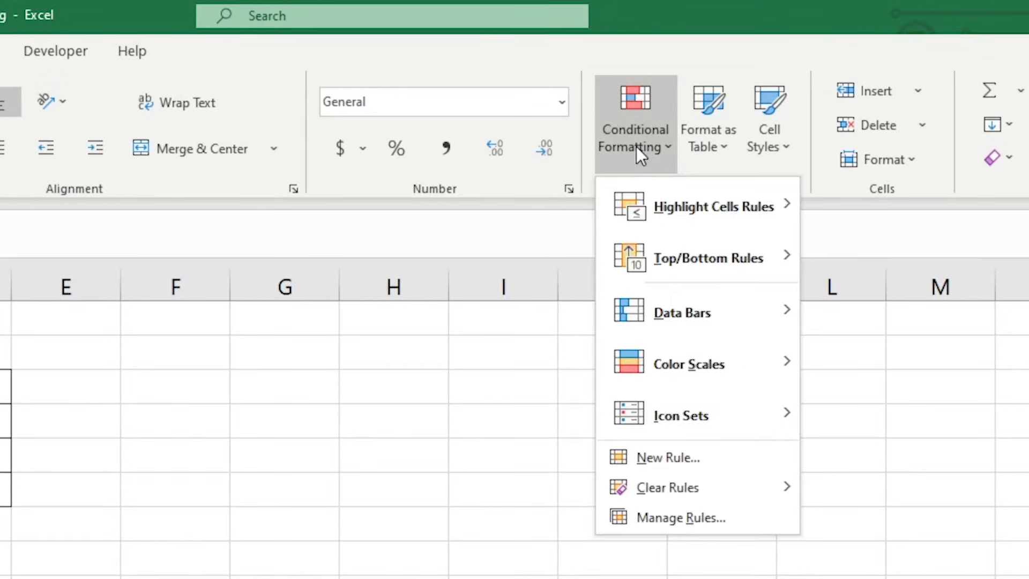
click(703, 457)
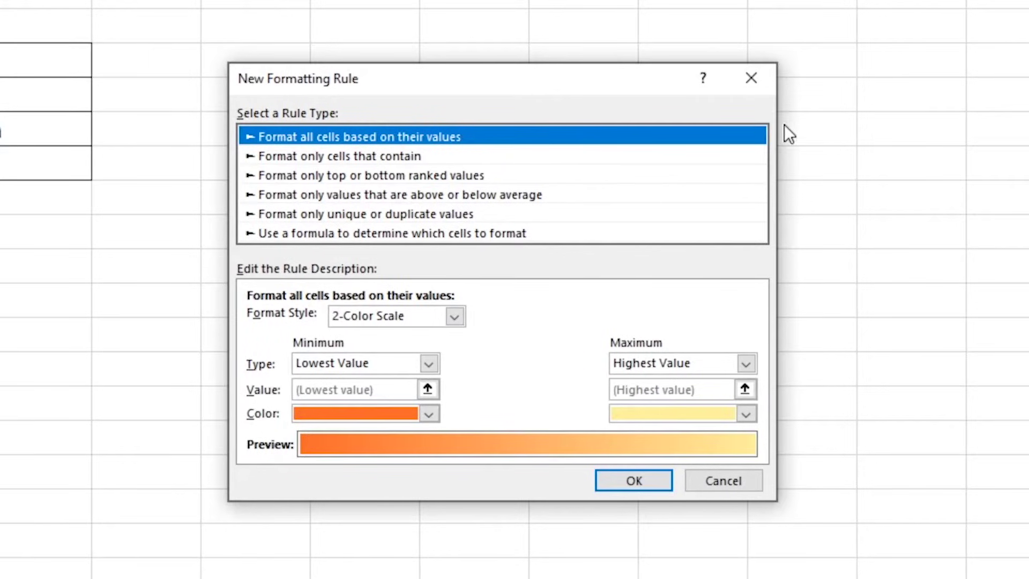
click(339, 235)
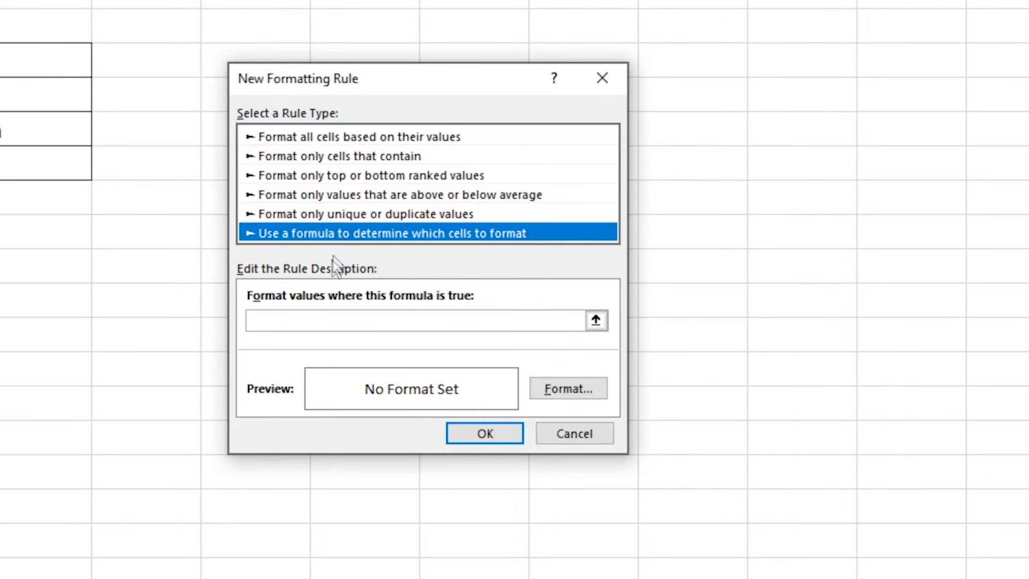
click(576, 321)
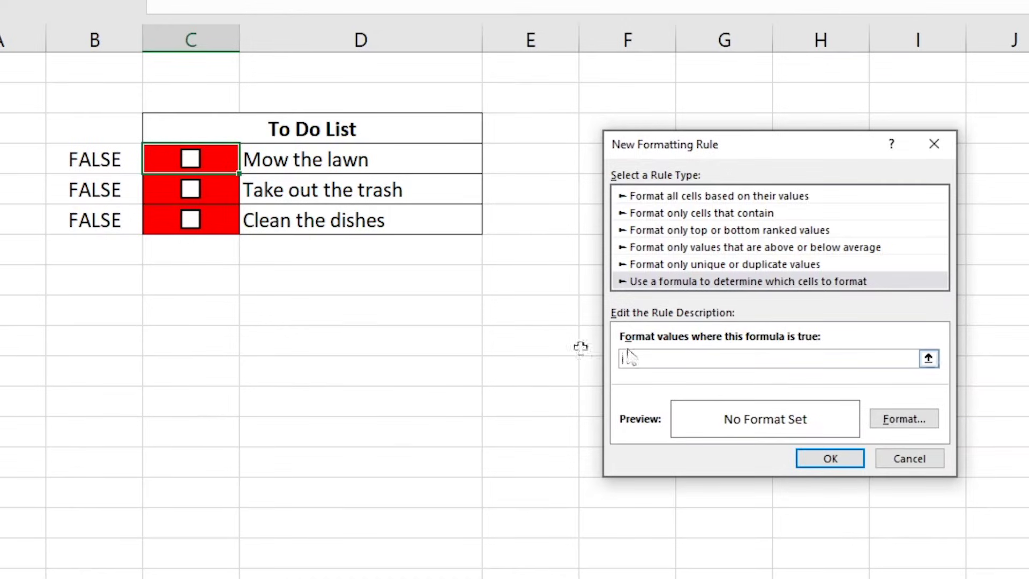
click(115, 161)
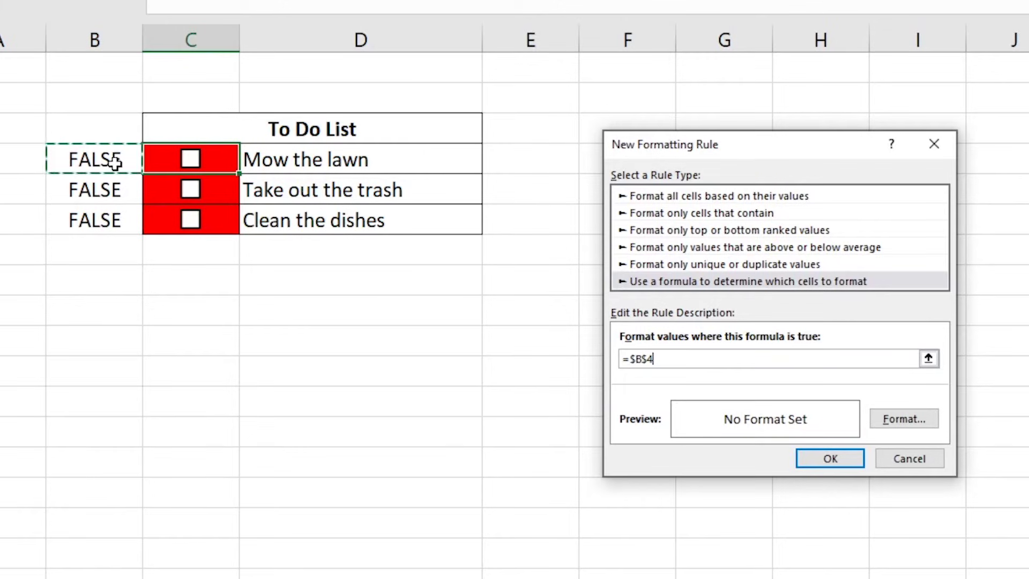
text(=true)
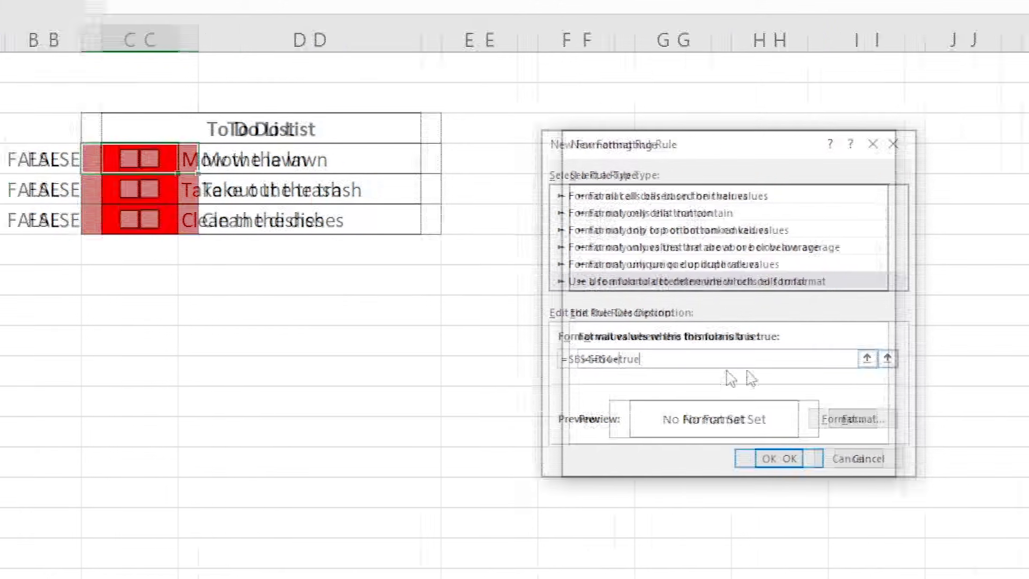
Step: Set the rule's format to a green fill
click(907, 420)
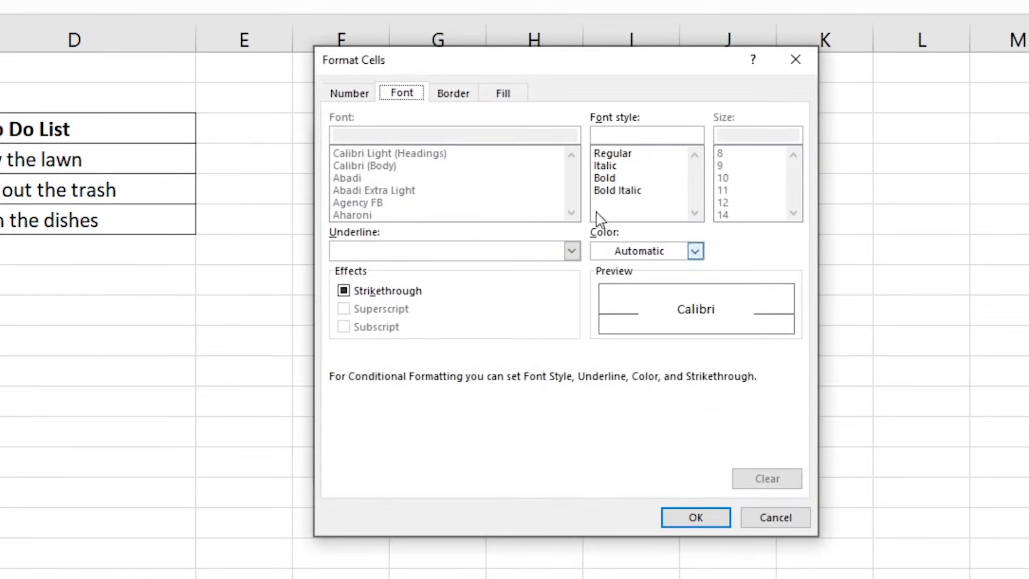
click(510, 95)
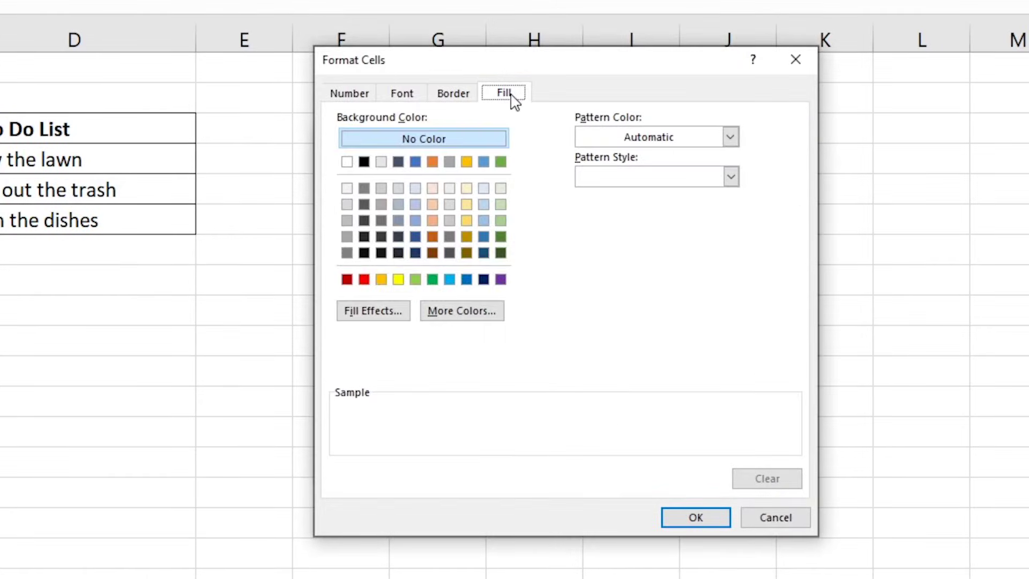
click(503, 162)
click(691, 517)
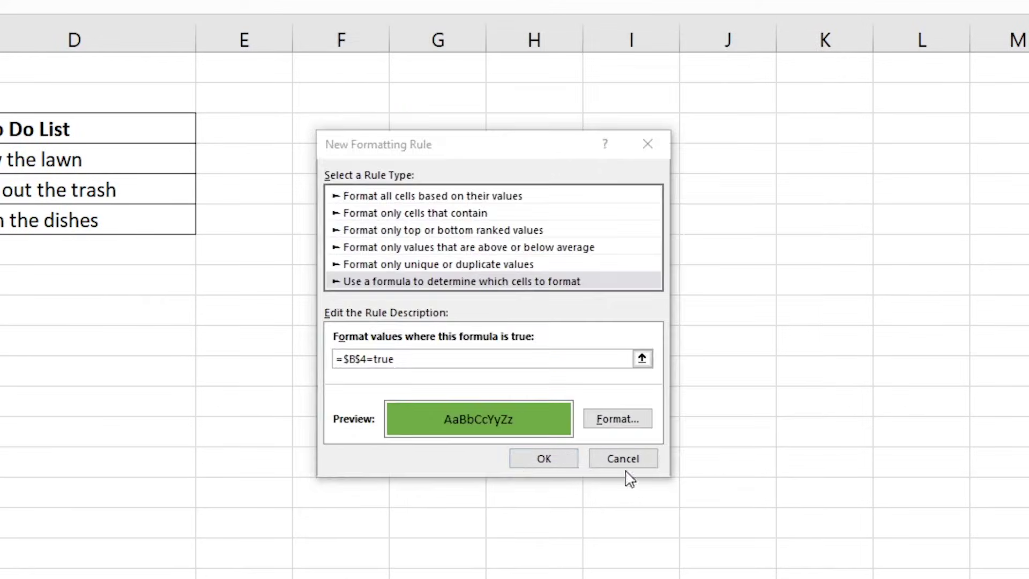
Step: Save the rule, then tick and untick all three checkboxes to test the green fill
click(557, 461)
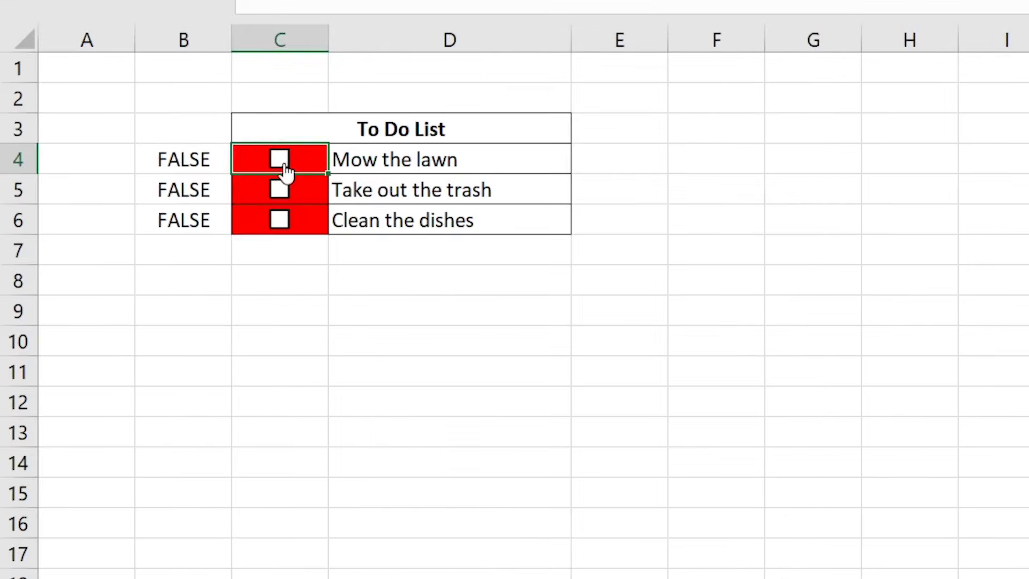
click(283, 165)
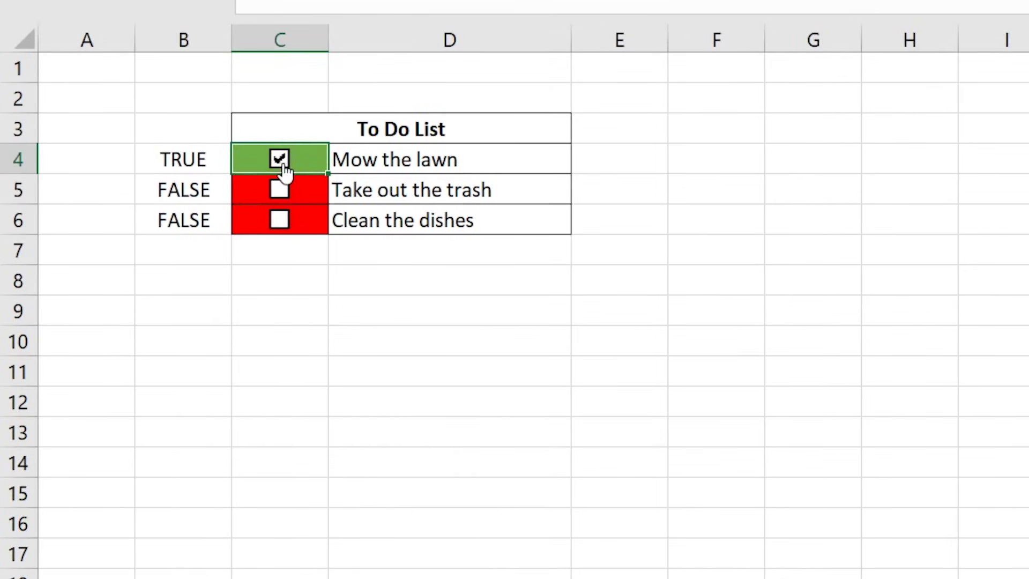
click(284, 165)
click(283, 165)
click(280, 159)
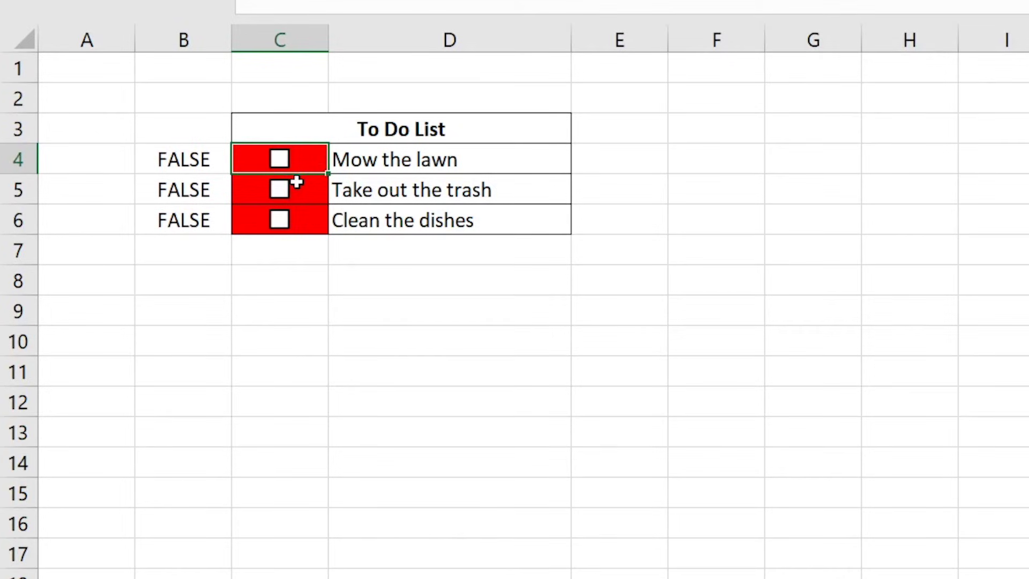
click(283, 194)
click(282, 194)
click(286, 222)
click(285, 222)
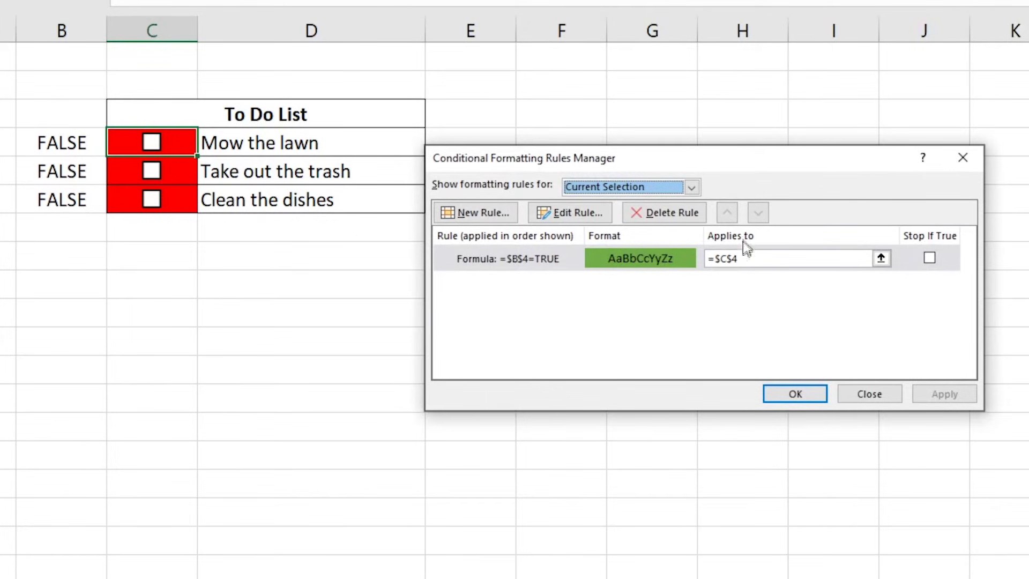
Step: List This Worksheet's rules and change the green rule's Applies to range to =$C$4:$C$6
click(691, 188)
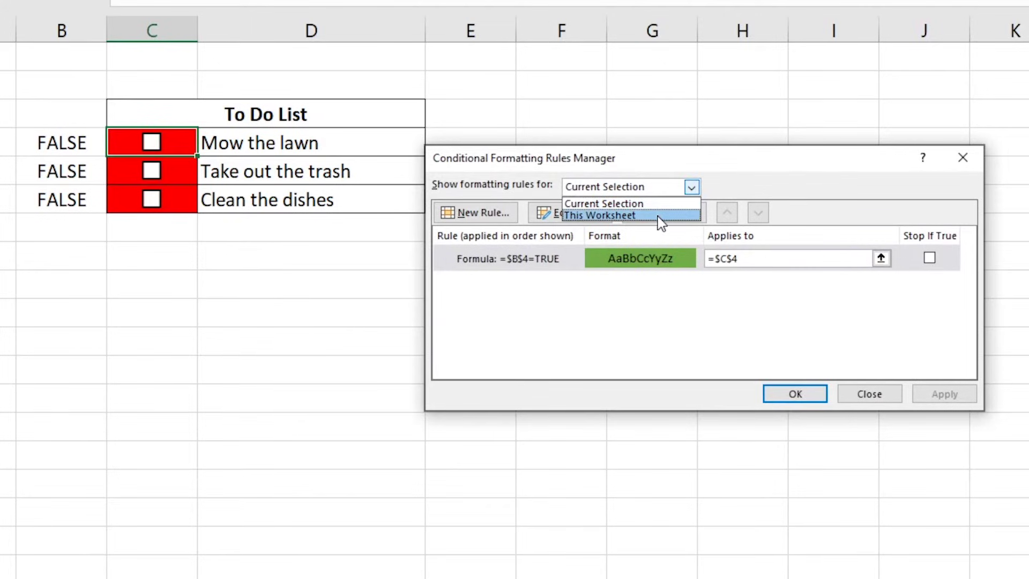
click(661, 216)
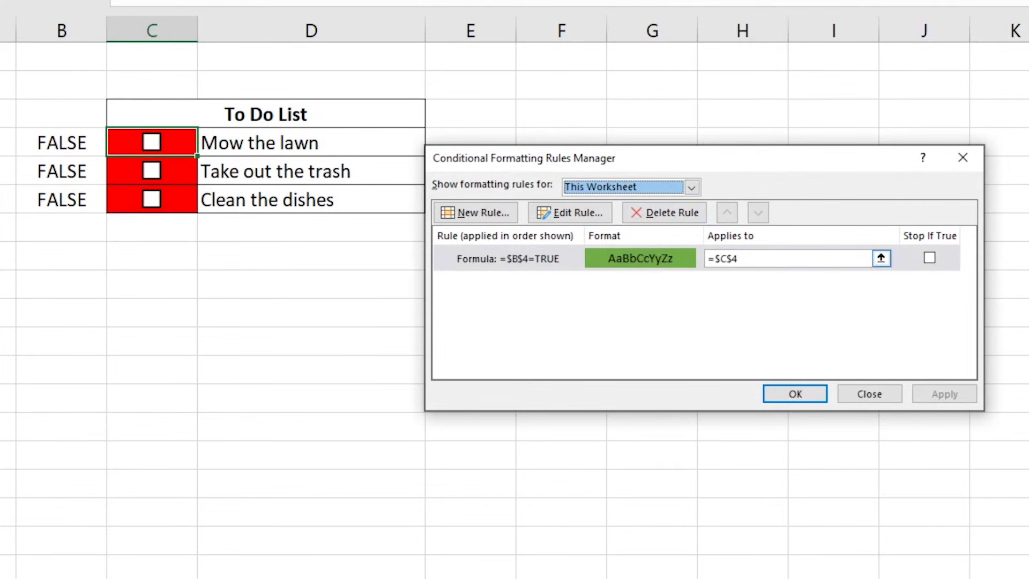
click(715, 259)
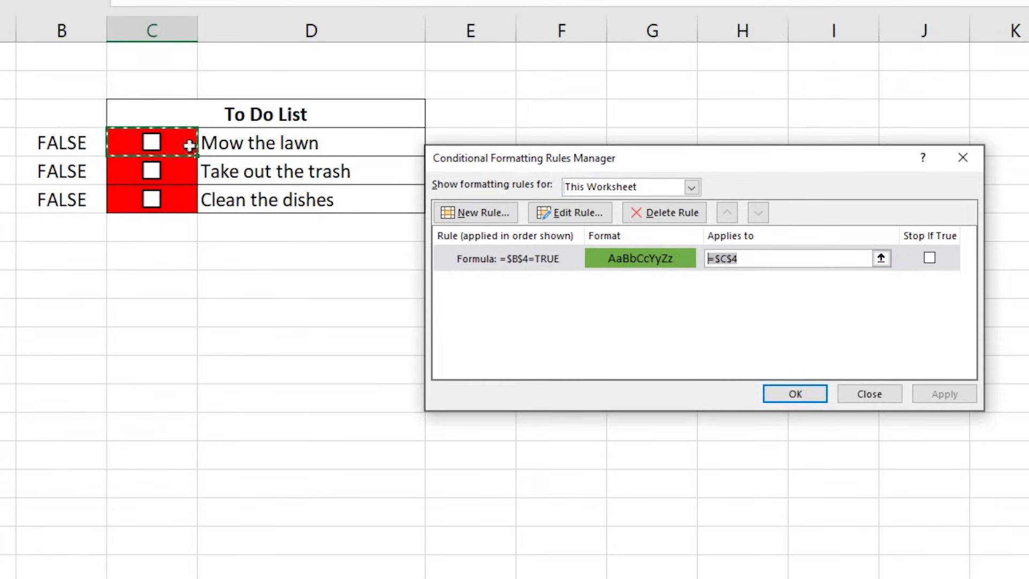
drag(191, 142, 185, 196)
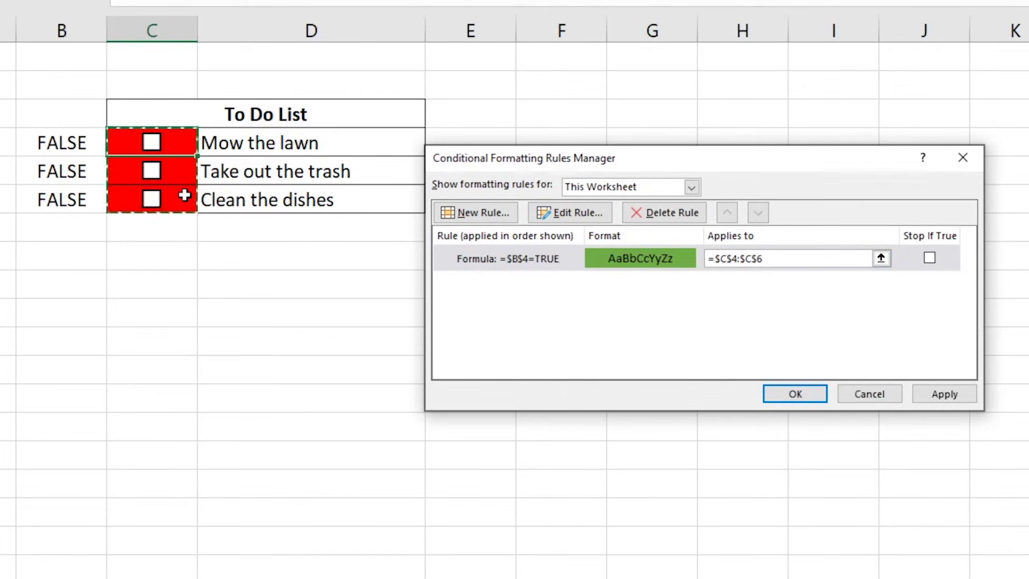
click(802, 391)
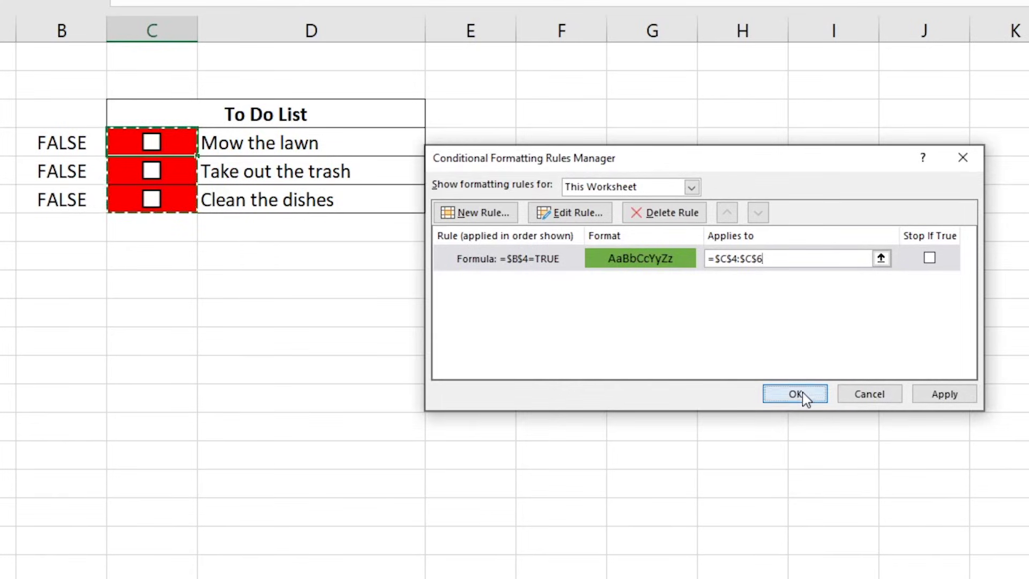
click(453, 360)
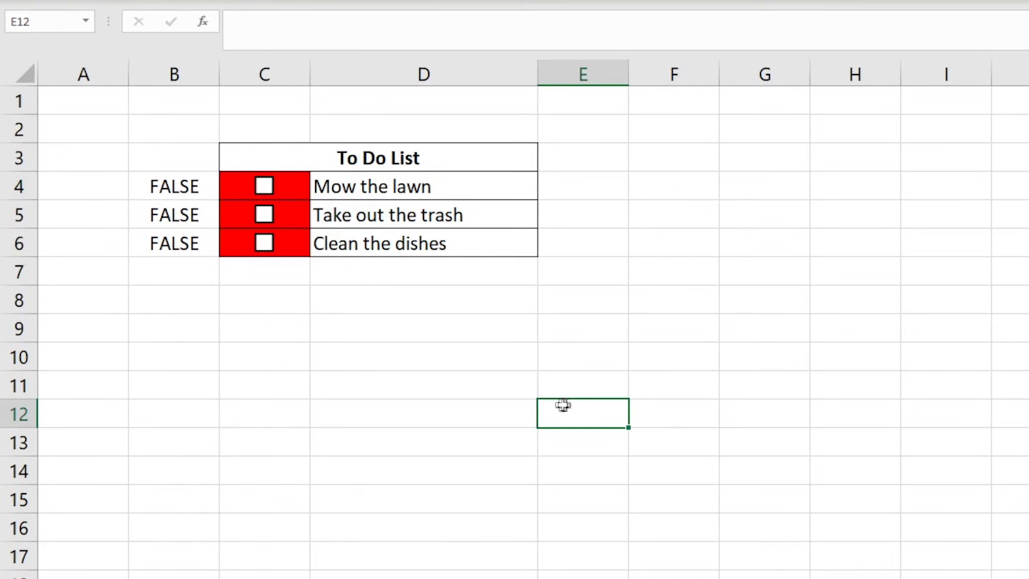
Step: Tick and untick the Mow the lawn, Take out the trash and Clean the dishes checkboxes, leaving all three FALSE
click(265, 188)
click(265, 188)
click(264, 215)
click(264, 243)
click(264, 217)
click(264, 240)
click(265, 187)
click(265, 188)
click(266, 189)
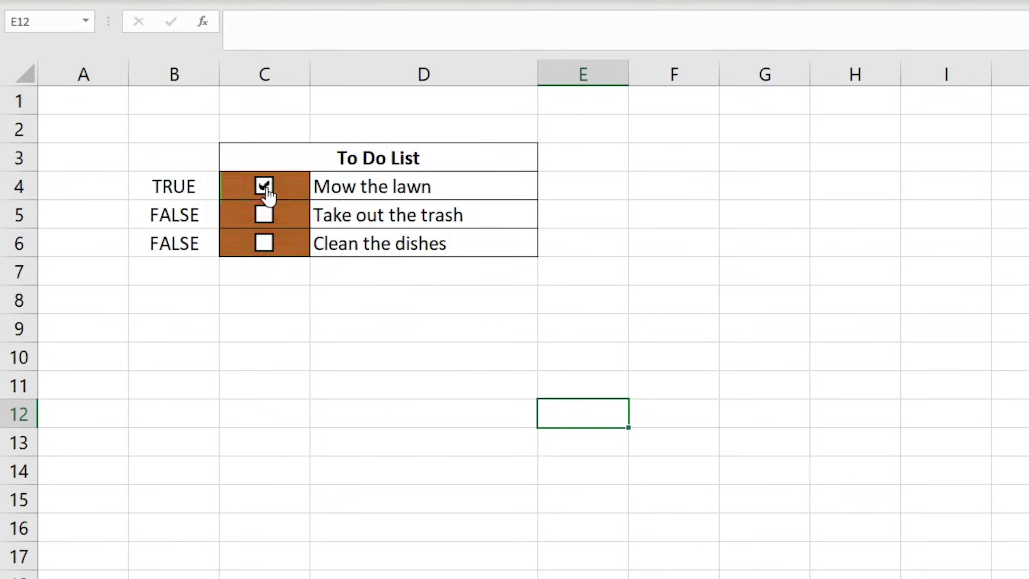
click(266, 189)
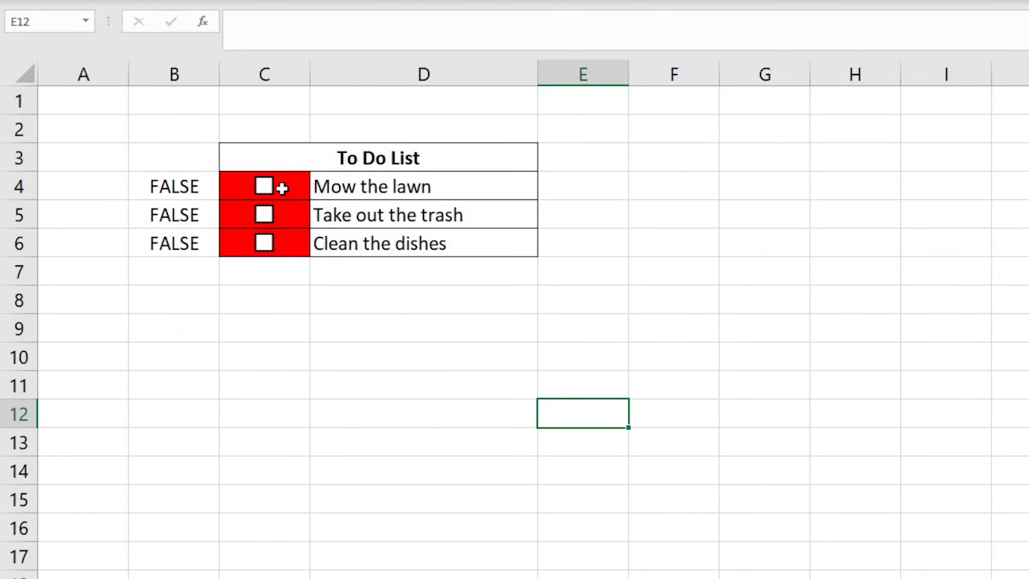
click(302, 192)
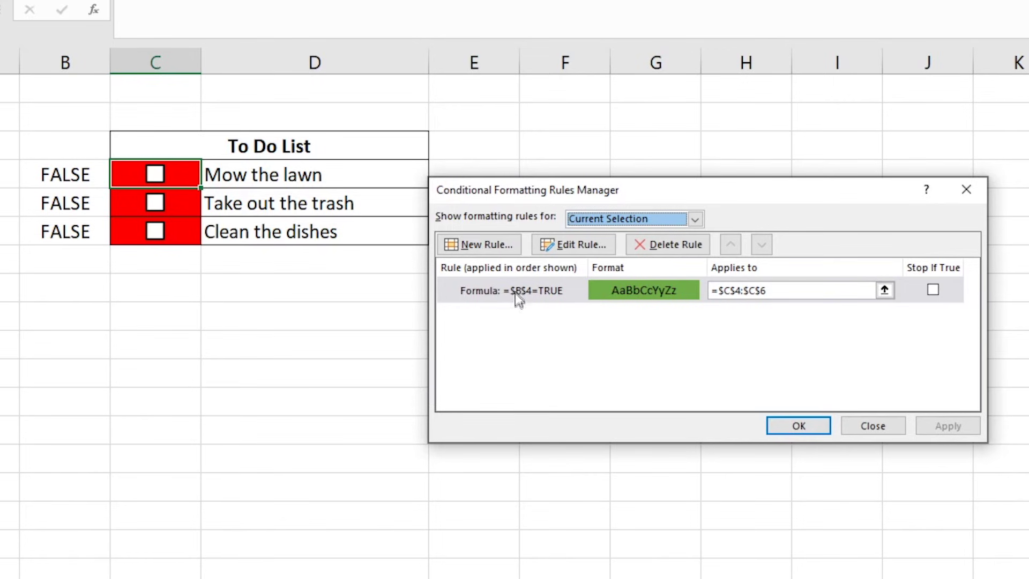
Step: Change the green rule's formula from =$B$4=TRUE to =$B4=TRUE and apply it
double_click(516, 294)
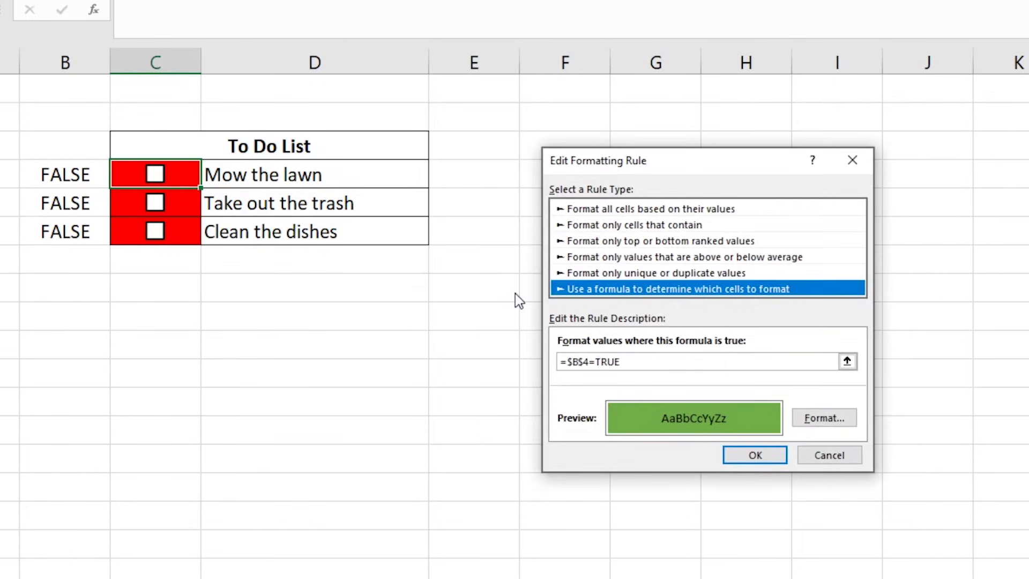
click(583, 362)
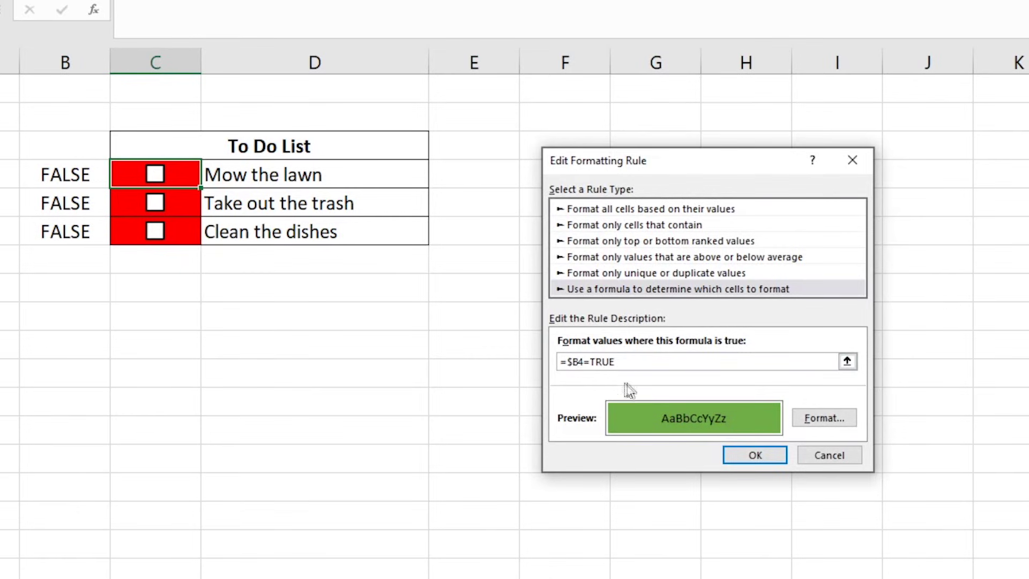
click(734, 455)
click(804, 431)
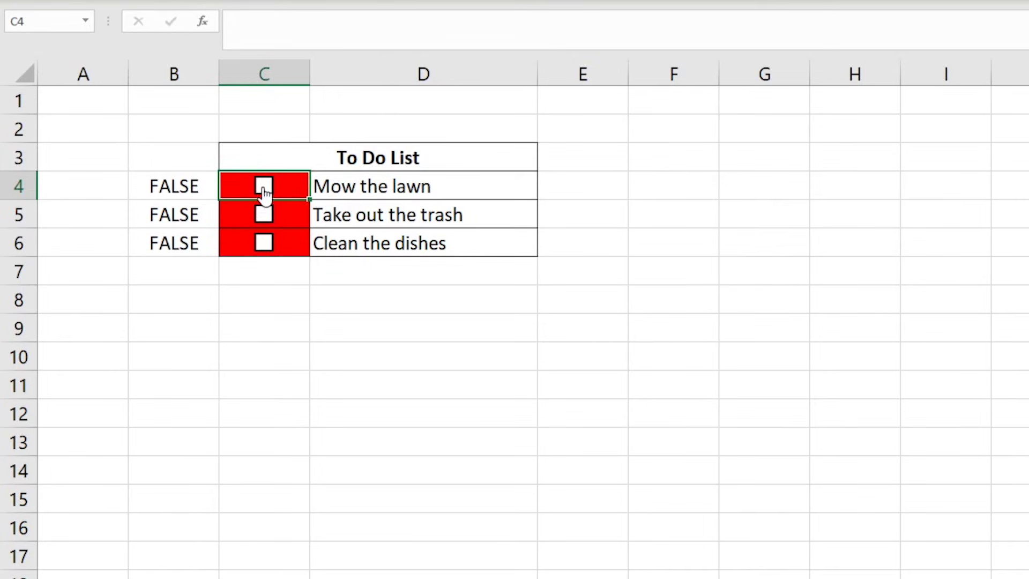
click(265, 193)
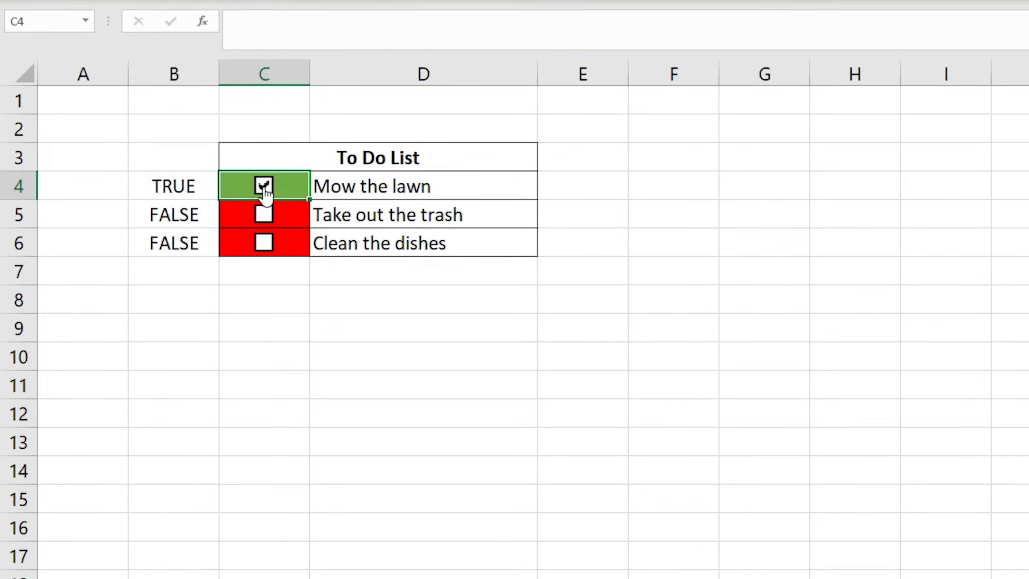
click(265, 191)
click(390, 337)
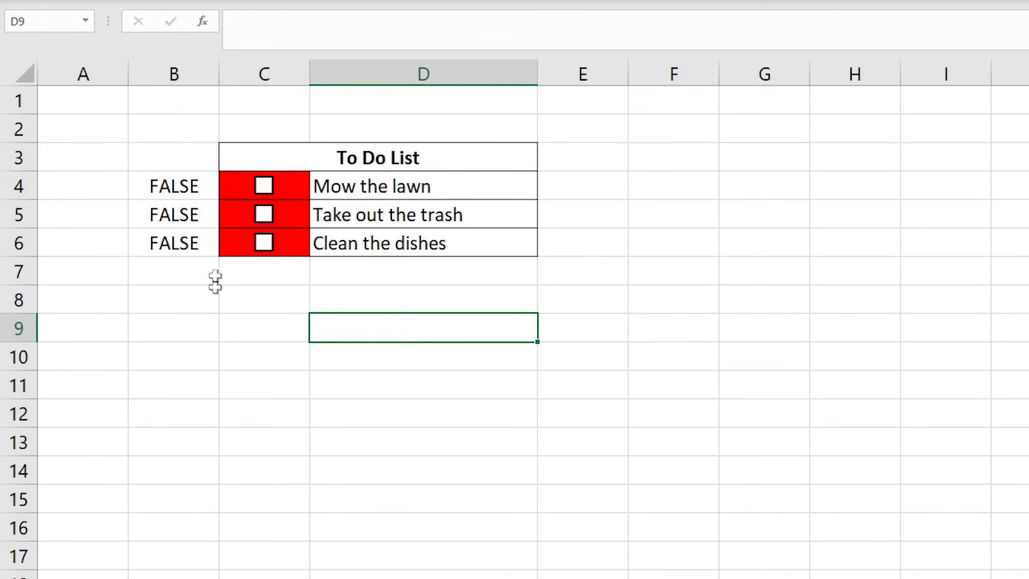
click(264, 217)
click(265, 217)
click(264, 245)
click(265, 244)
click(267, 191)
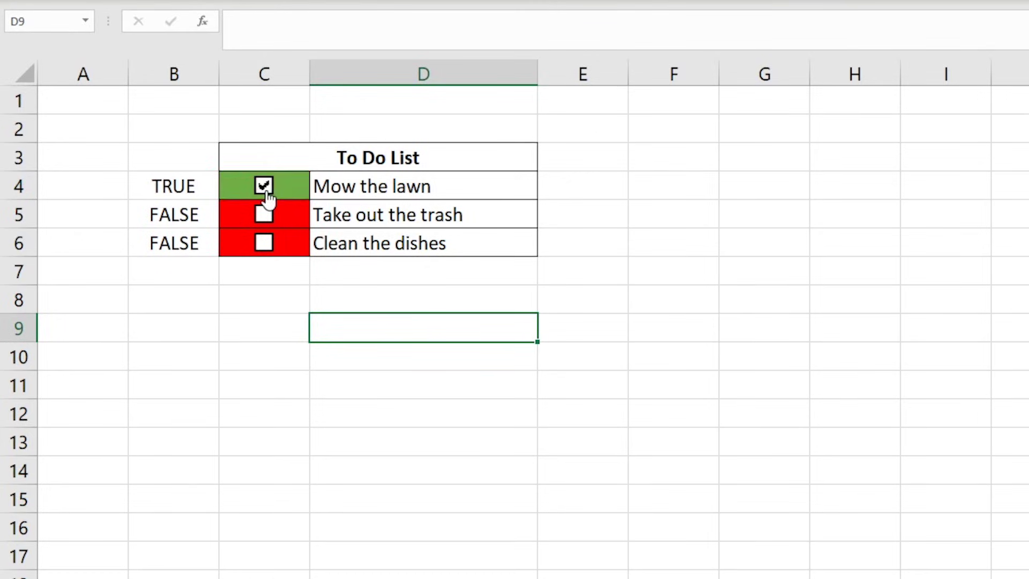
click(267, 191)
click(199, 187)
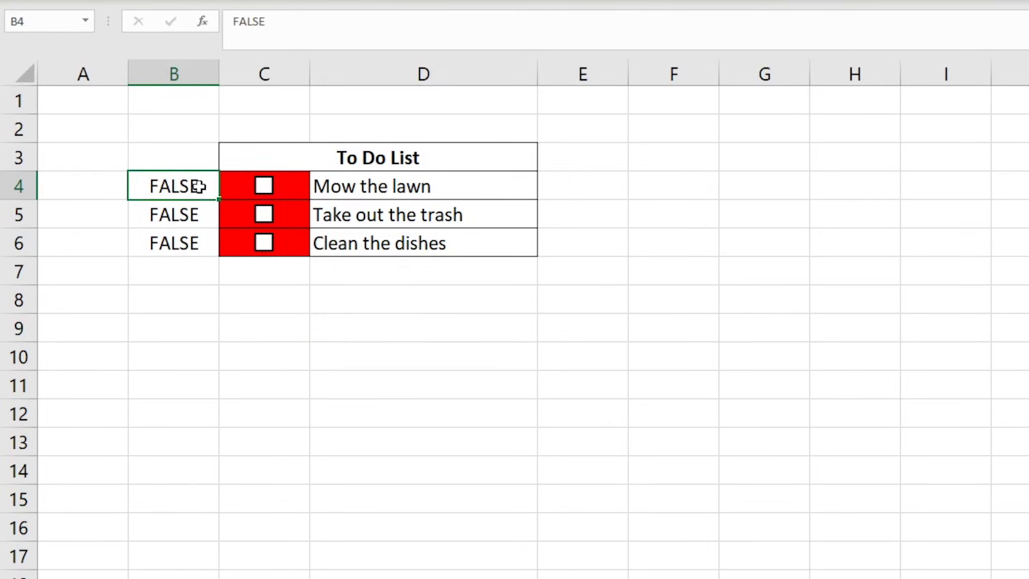
click(195, 215)
click(191, 243)
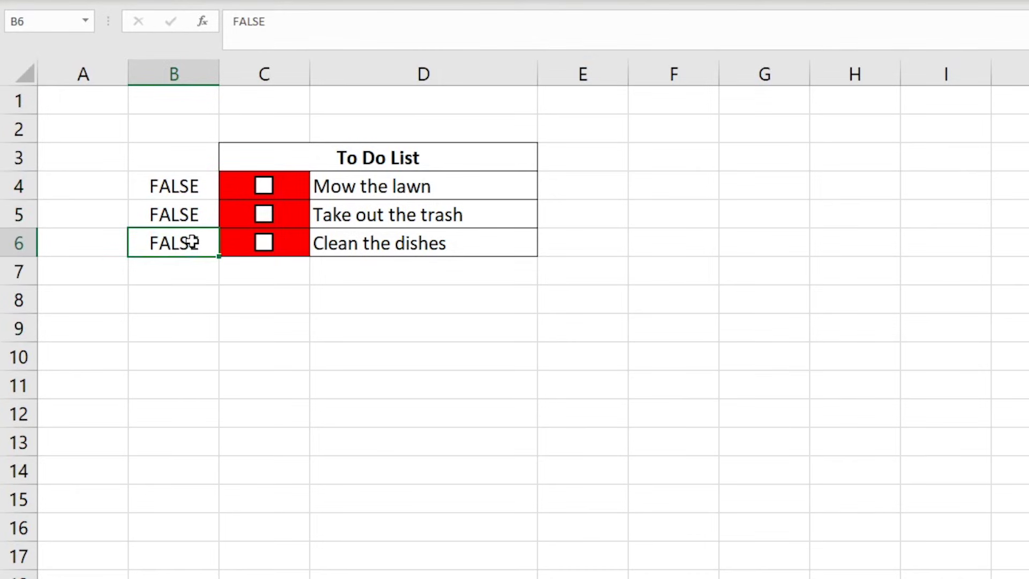
click(275, 321)
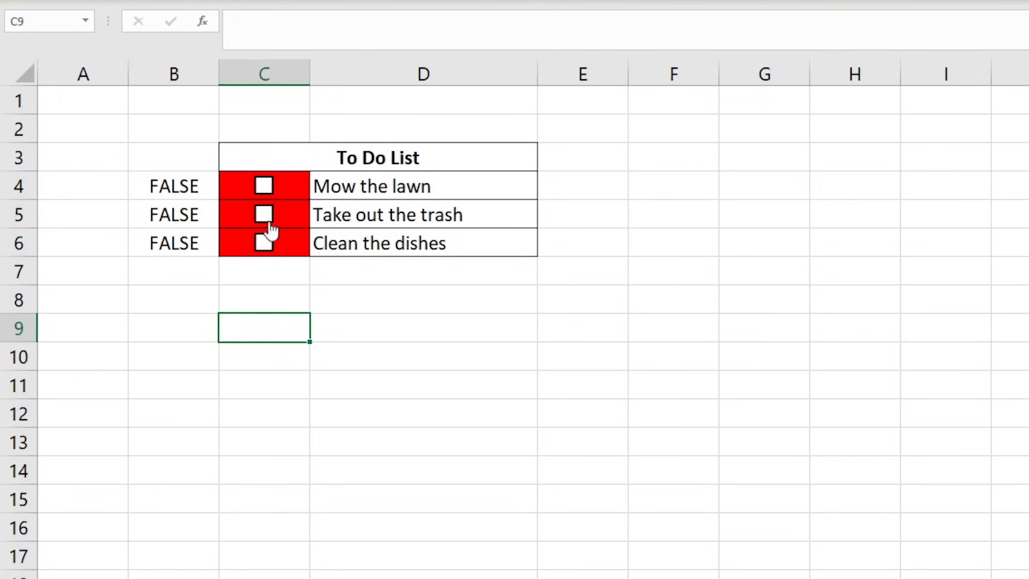
click(265, 188)
click(264, 188)
click(265, 215)
click(266, 231)
click(265, 185)
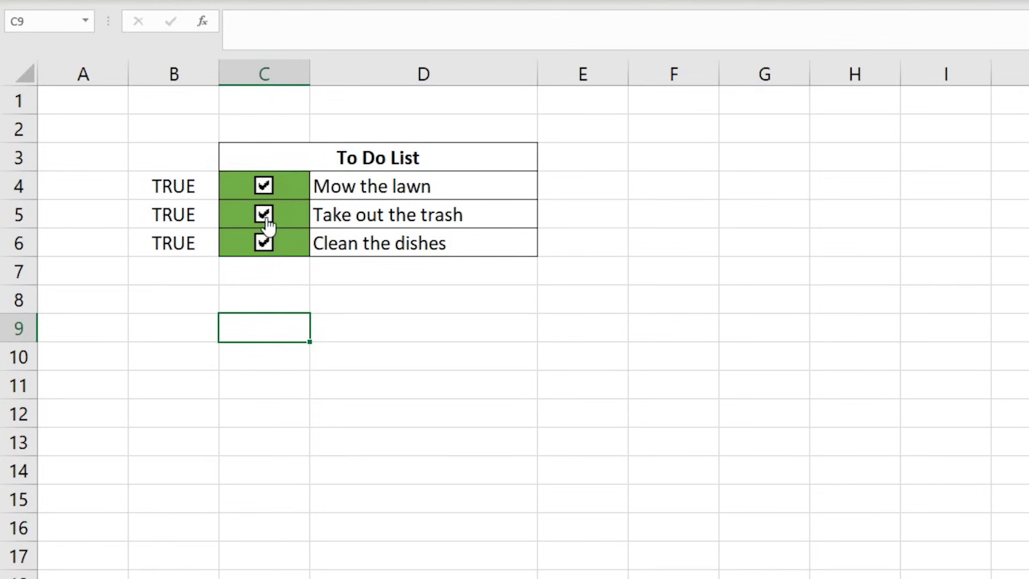
click(265, 227)
click(266, 240)
click(264, 186)
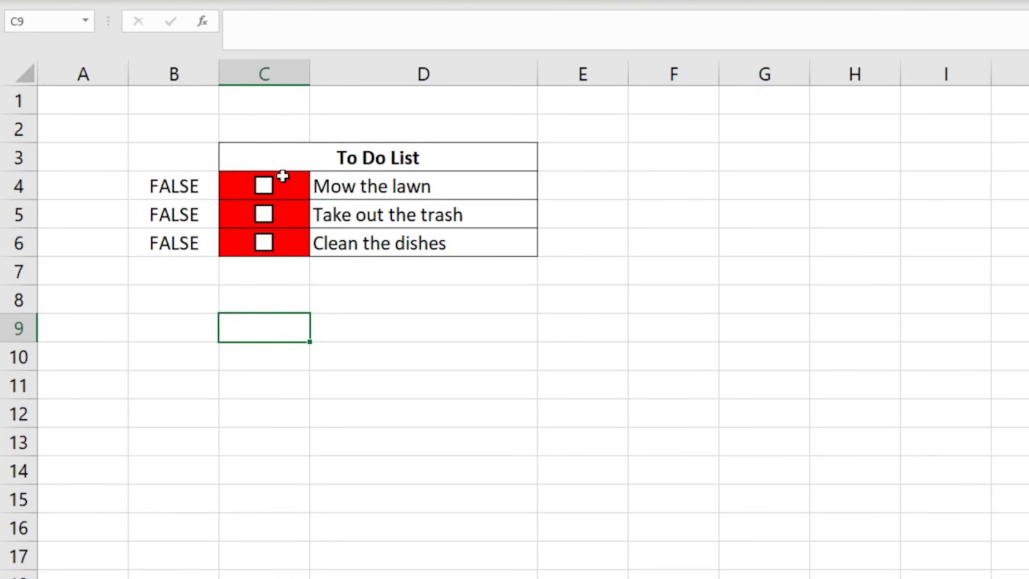
click(291, 176)
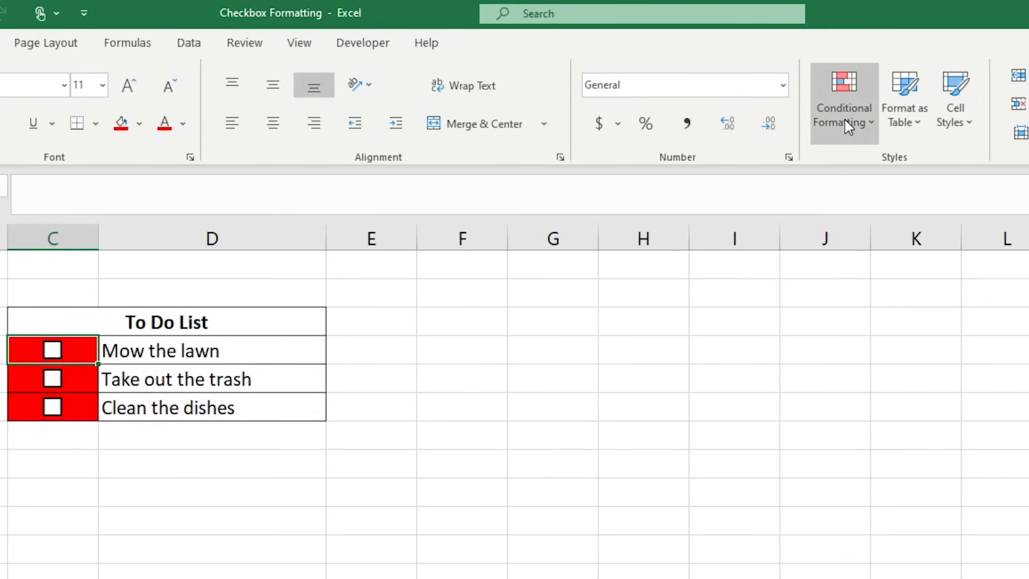
Step: Widen the green rule's Applies to range from =$C$4:$C$6 to =$C$4:$D$6
click(844, 116)
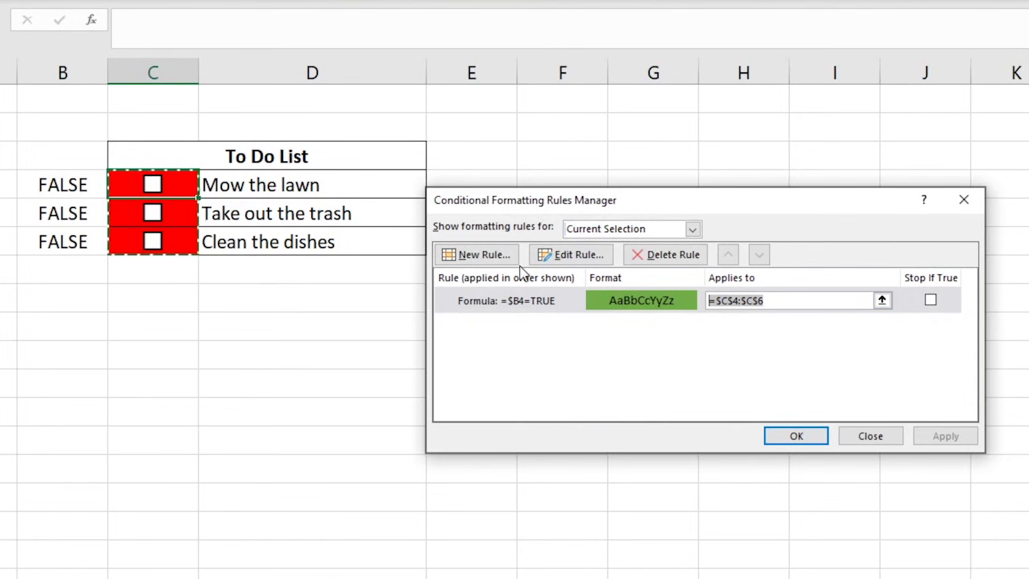
drag(168, 199, 374, 244)
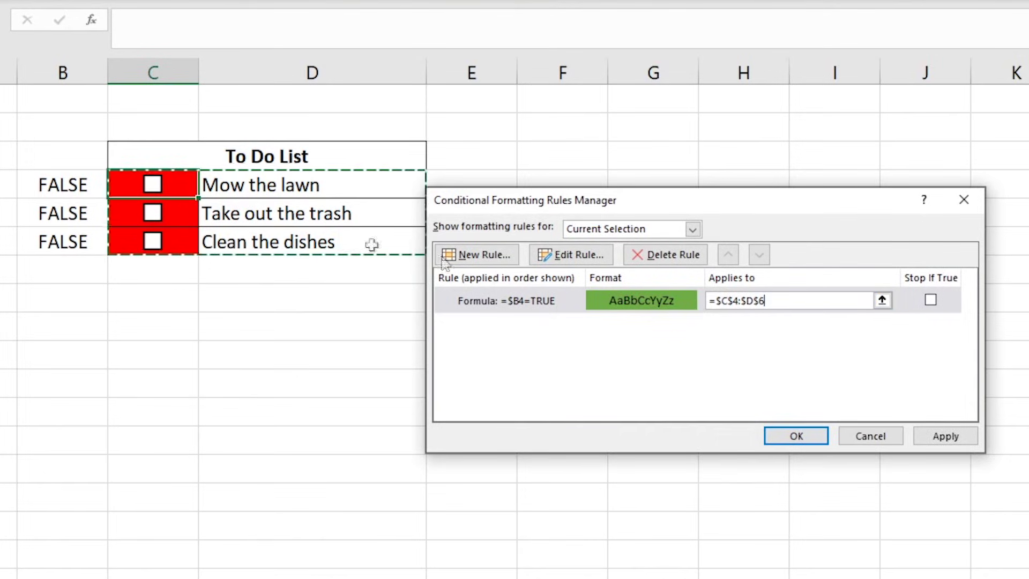
click(796, 436)
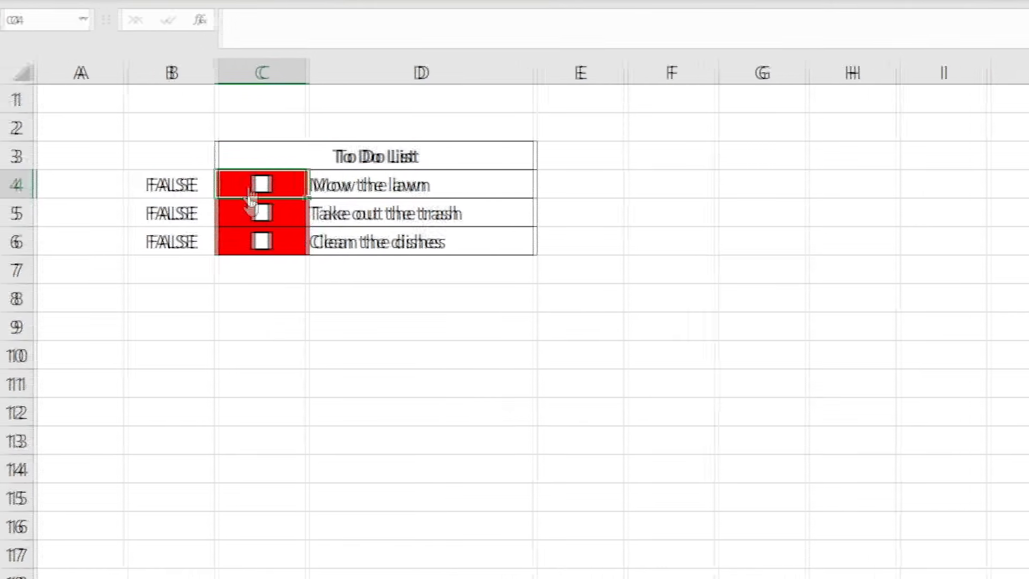
Step: Tick Mow the lawn, Take out the trash and Clean the dishes so rows 4–6 turn green
click(264, 185)
click(265, 213)
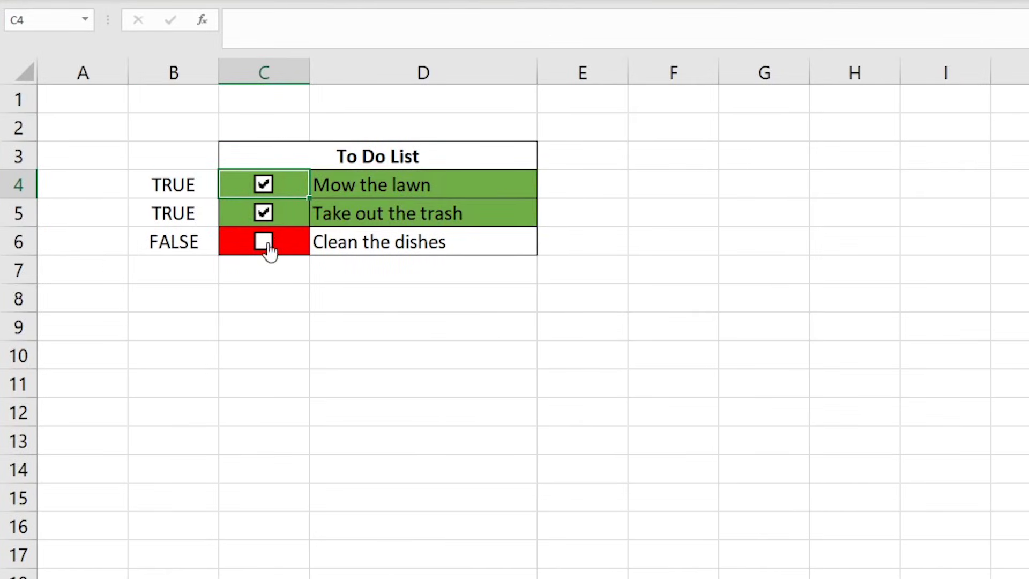
click(266, 242)
click(265, 244)
click(265, 214)
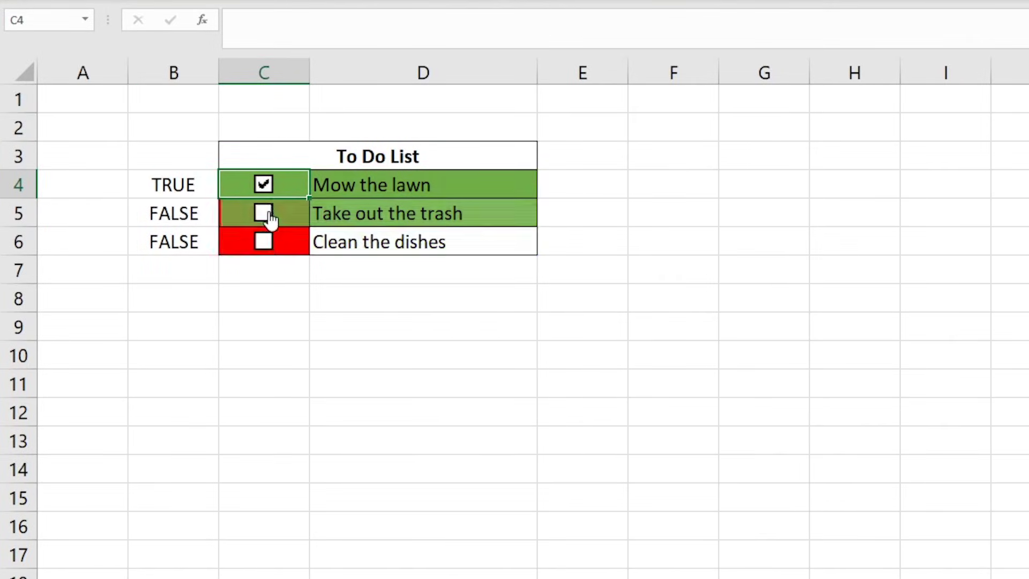
click(264, 242)
click(268, 217)
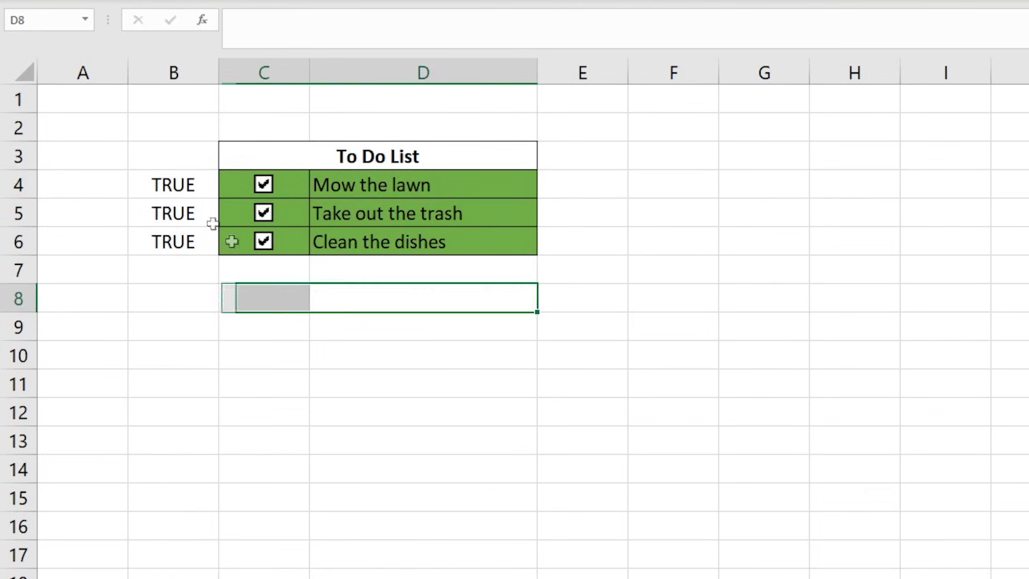
click(160, 81)
right_click(161, 81)
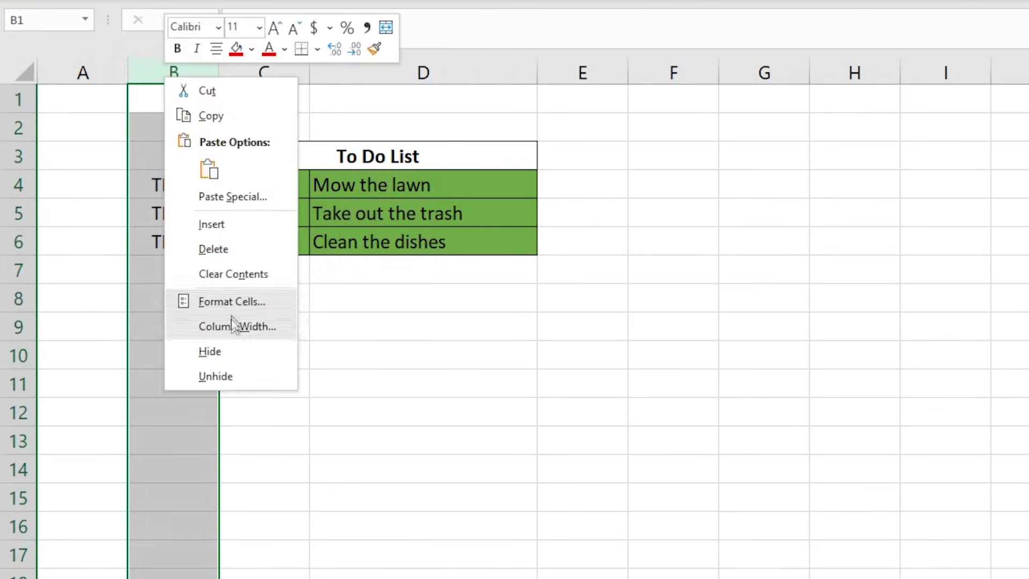
Step: Hide helper column B, then retest the checkboxes, ending with all three tasks ticked green
click(231, 354)
click(289, 362)
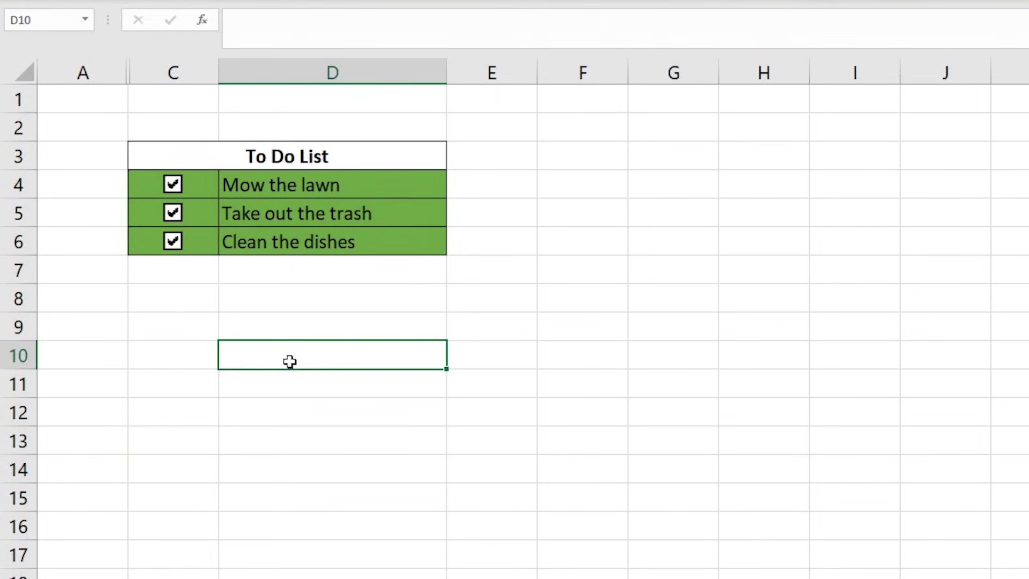
click(173, 242)
click(173, 184)
click(172, 212)
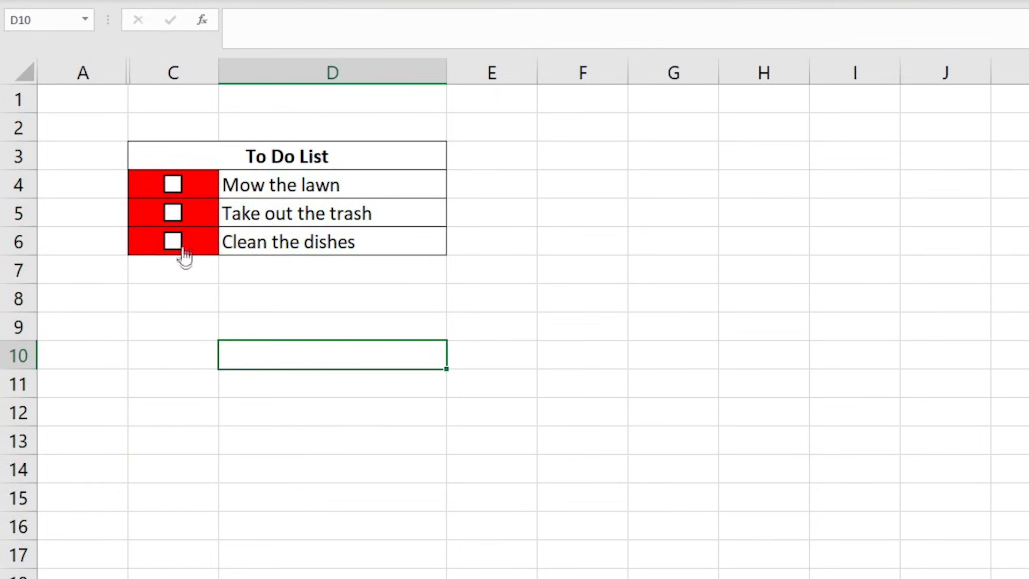
click(174, 242)
click(172, 213)
click(173, 184)
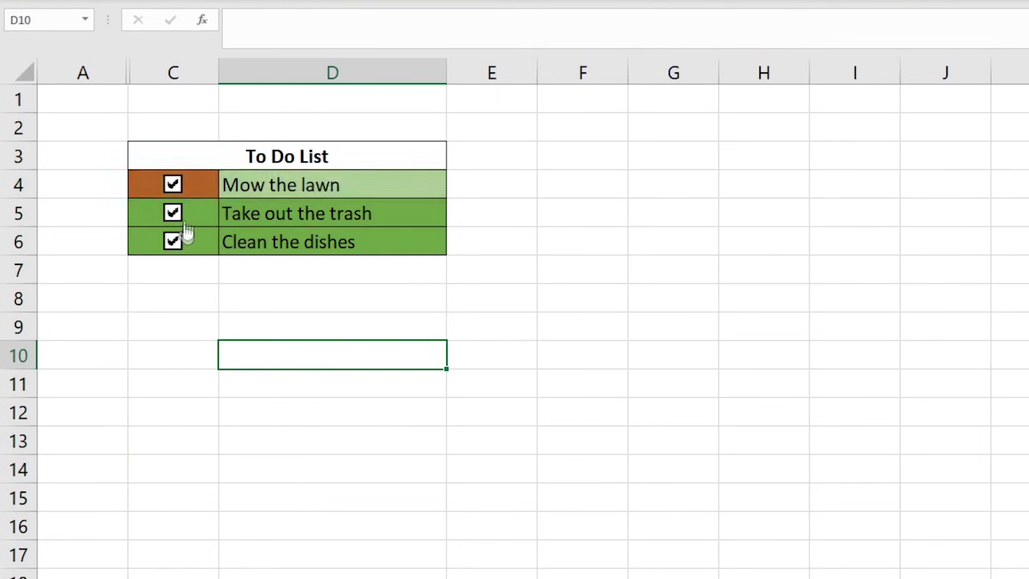
click(288, 309)
click(301, 325)
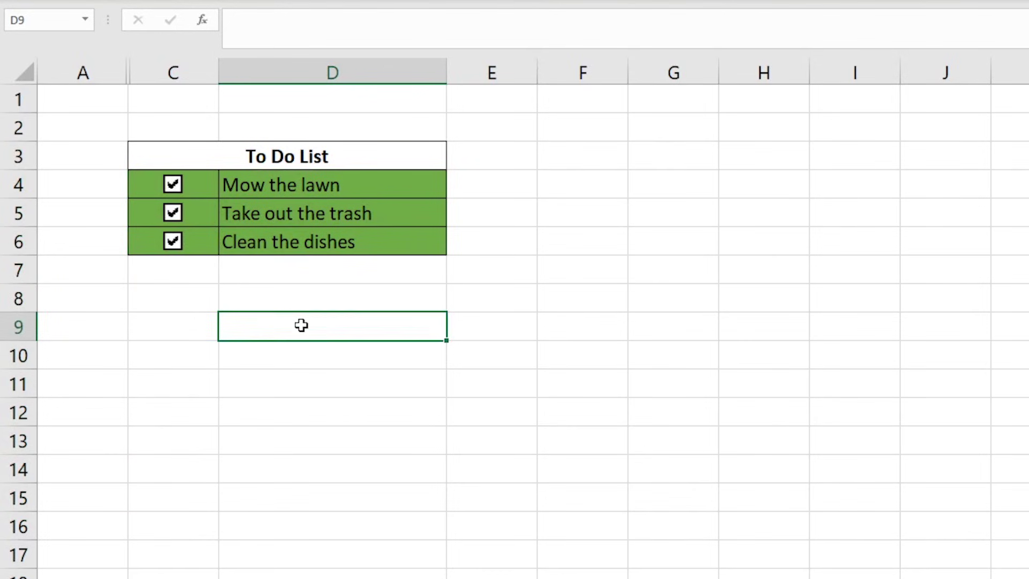